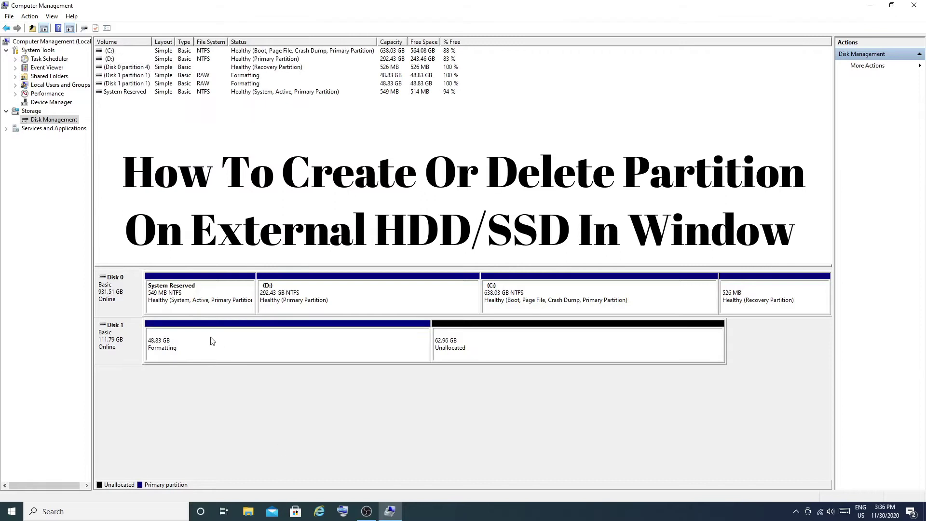
- Create an NTFS simple volume using all of the 62.96 GB unallocated space on Disk 1
right_click(492, 339)
left_click(531, 350)
left_click(281, 223)
left_click(281, 223)
left_click(204, 186)
left_click(282, 223)
left_click(282, 224)
left_click(280, 224)
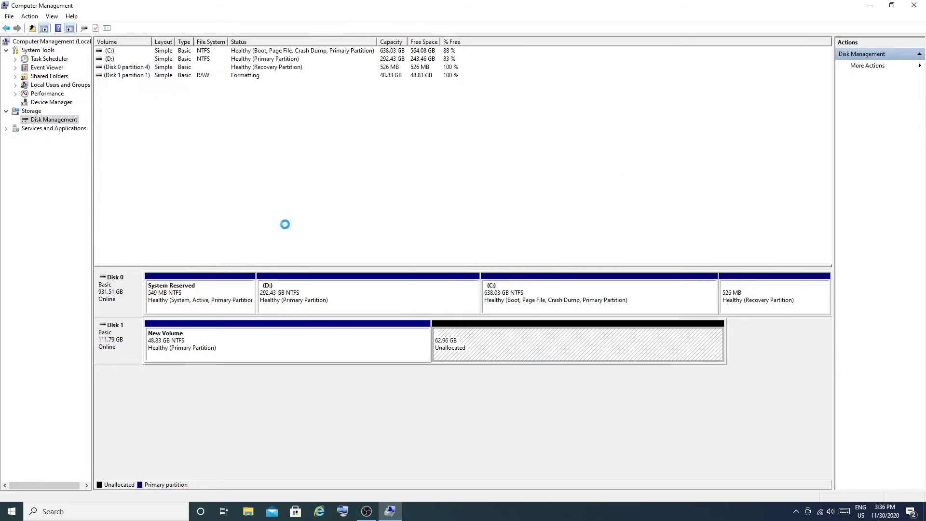
- Mark the new 62.96 GB partition on Disk 1 as active
right_click(518, 355)
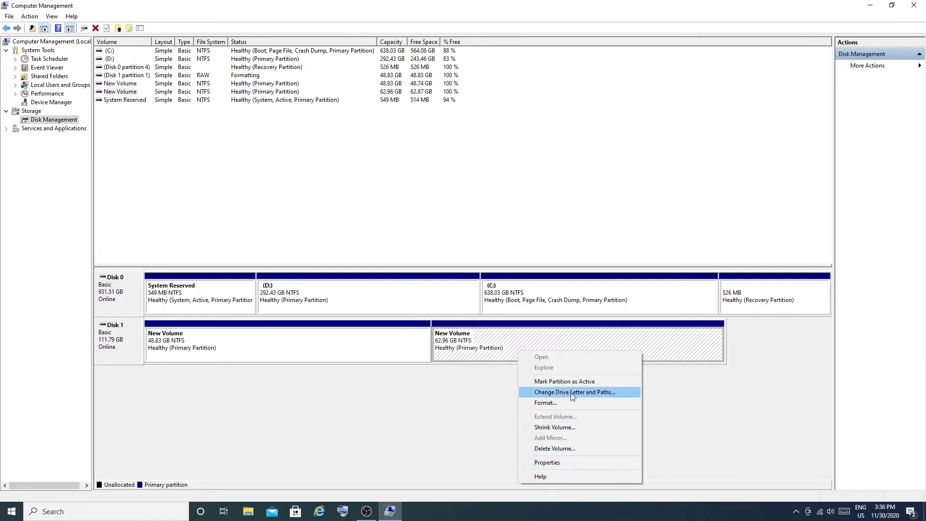
left_click(559, 381)
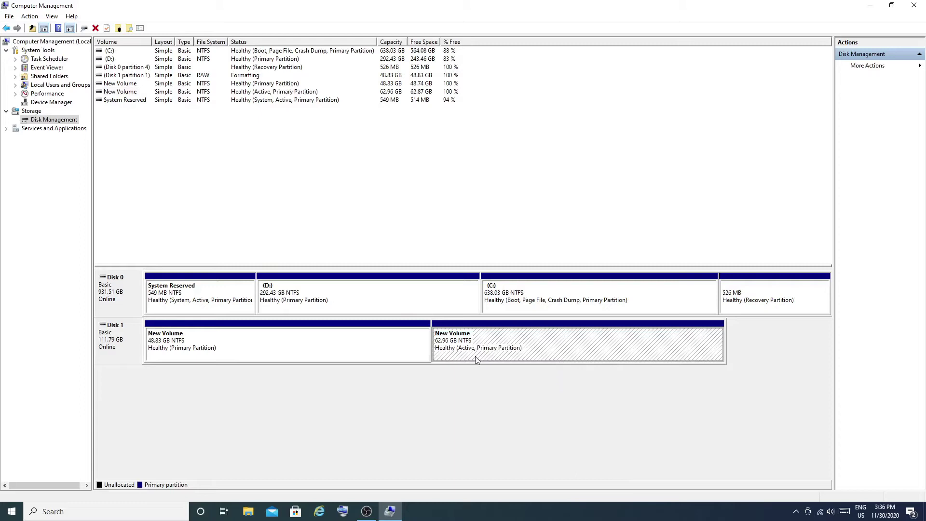
right_click(493, 351)
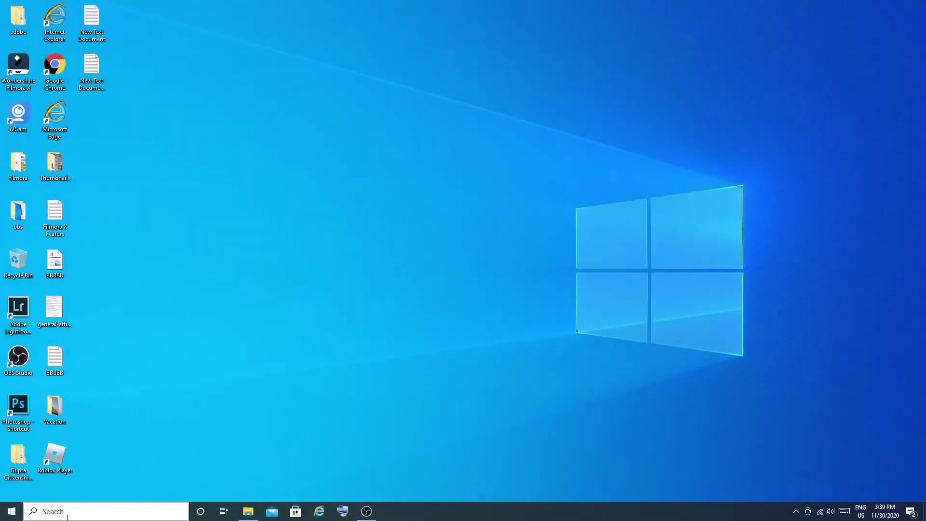
- Find This PC through Windows search, open its Computer Management console maximized, and show Disk Management
left_click(68, 514)
type("thi")
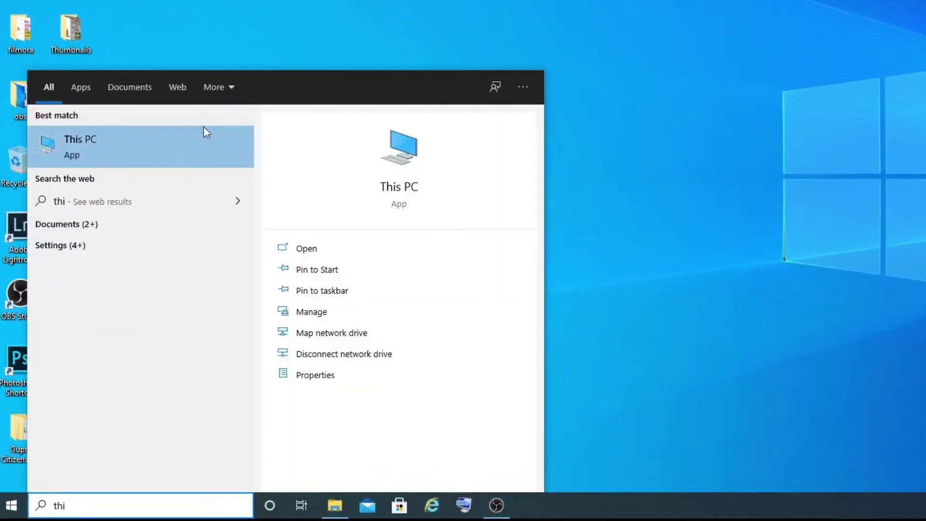
right_click(172, 136)
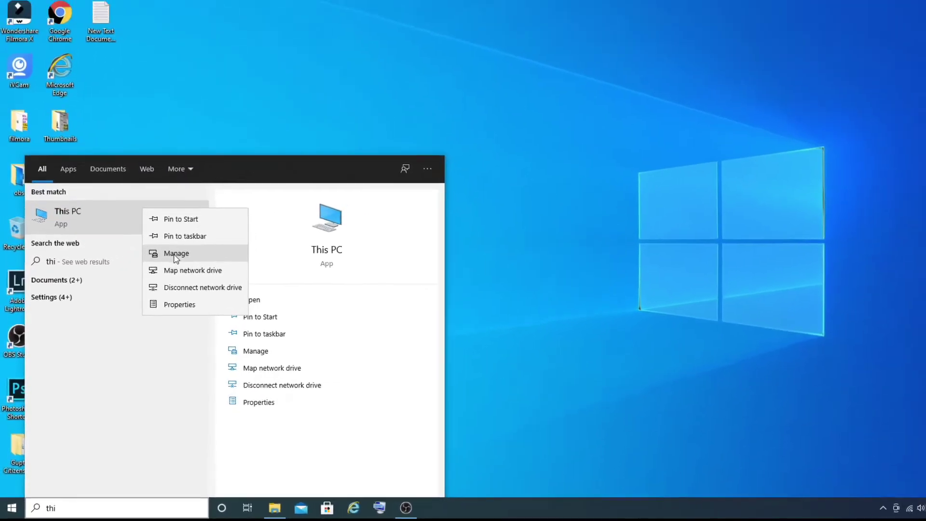
left_click(202, 192)
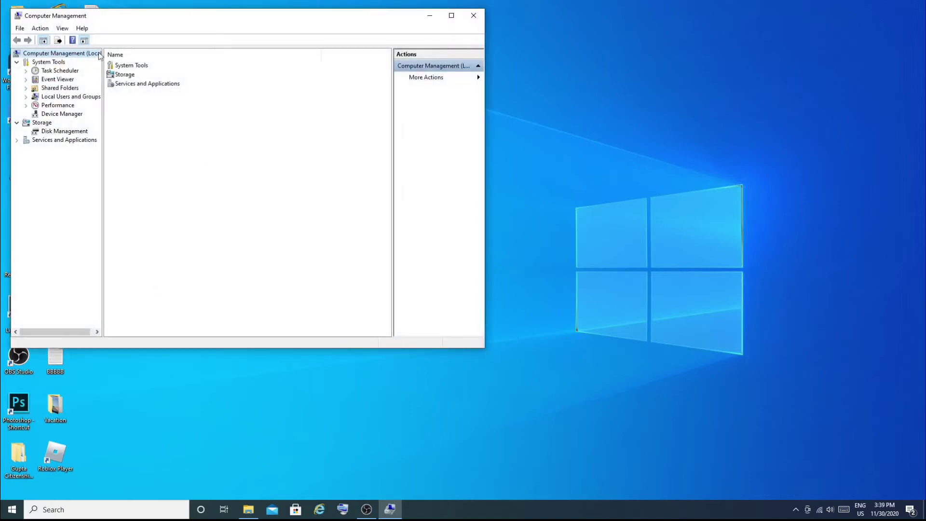
left_click(451, 16)
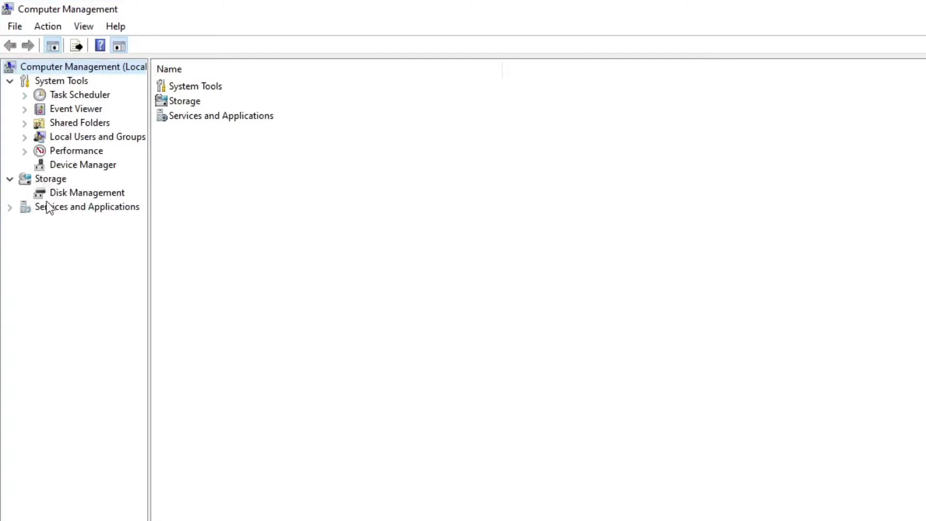
left_click(91, 194)
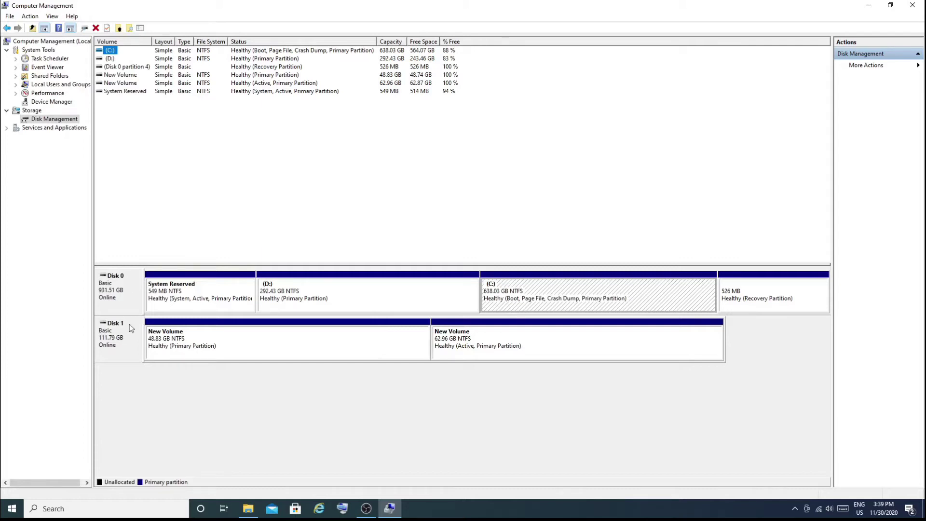
- Delete the 62.96 GB volume on Disk 1 and accept the loss of its data
left_click(168, 293)
right_click(471, 352)
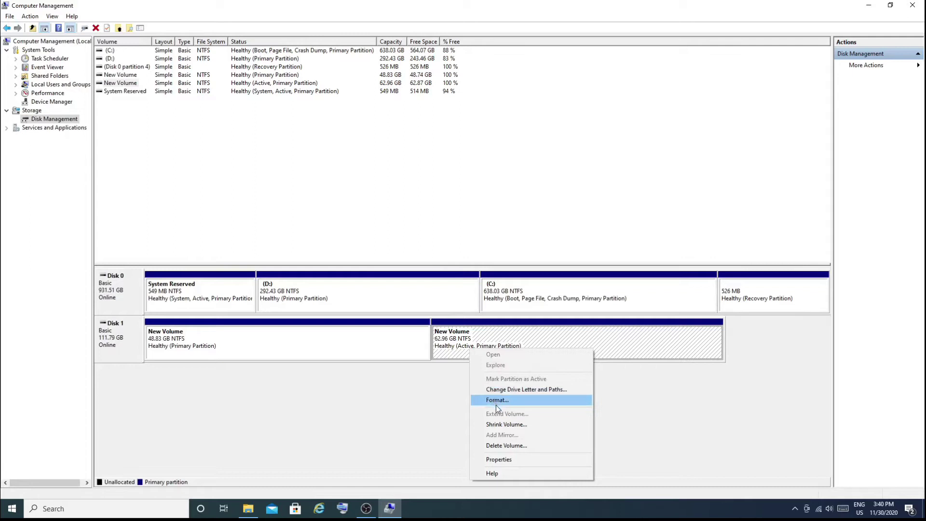
left_click(504, 445)
left_click(494, 290)
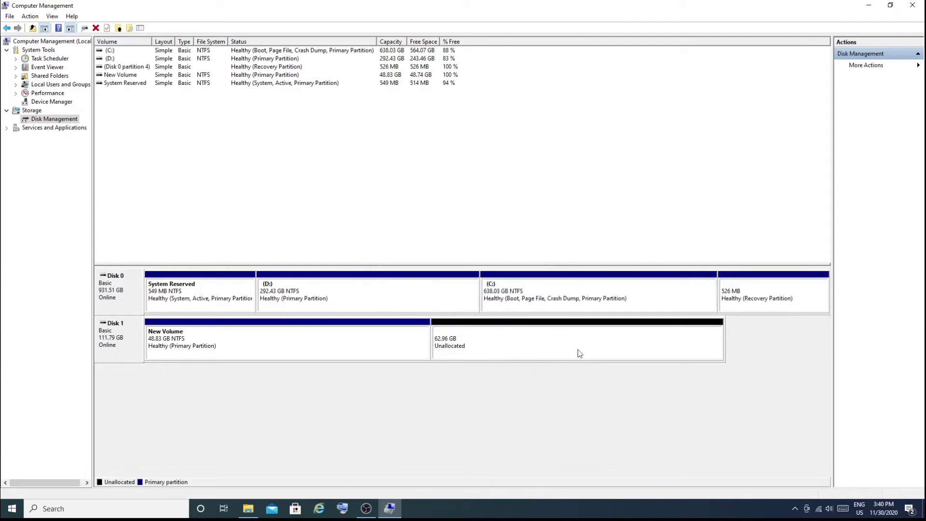
- Delete the remaining 48.83 GB volume on Disk 1 and accept the loss of its data
right_click(542, 346)
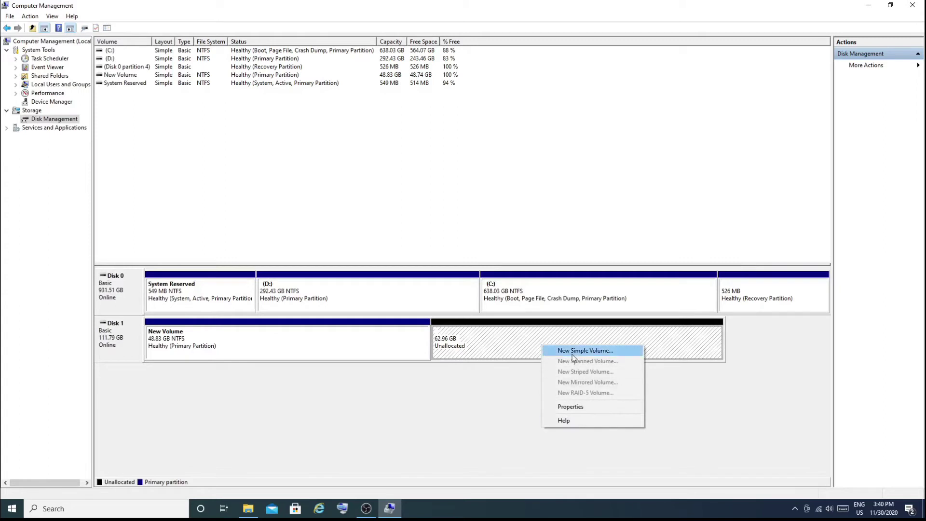
left_click(485, 355)
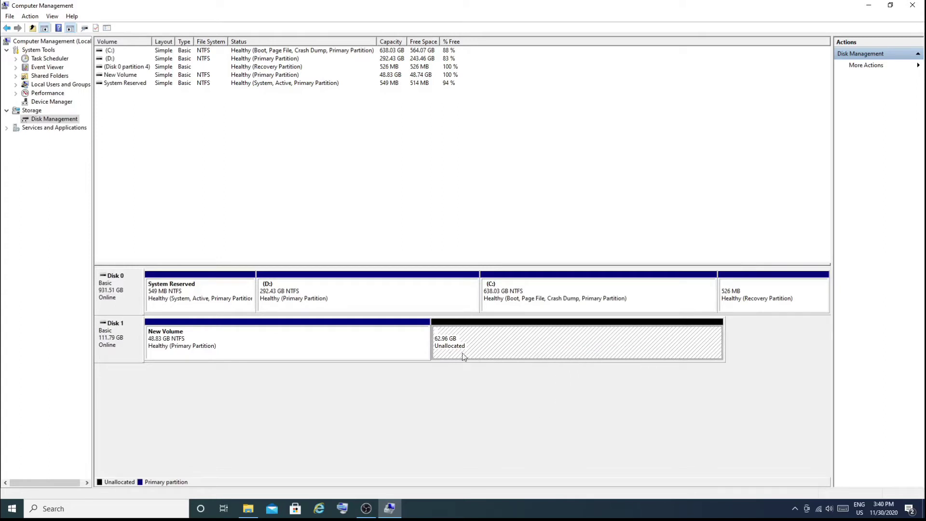
right_click(390, 353)
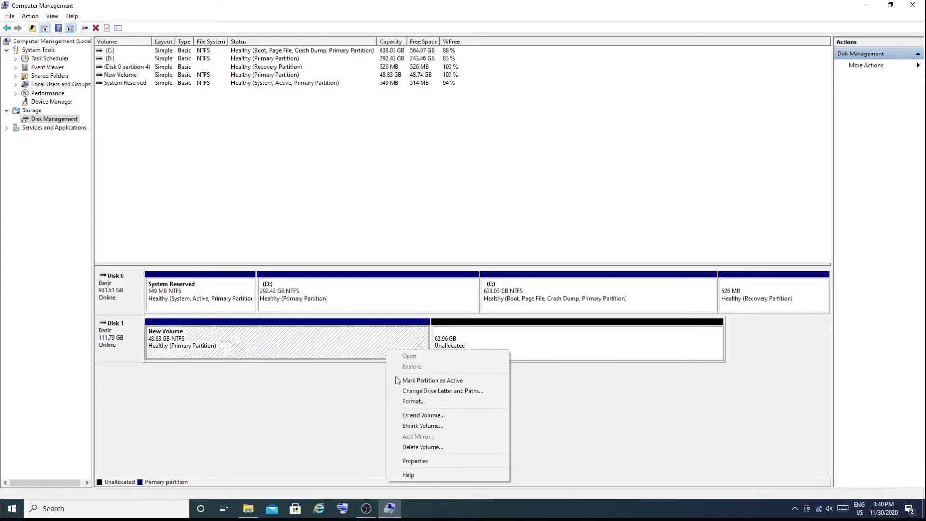
left_click(415, 447)
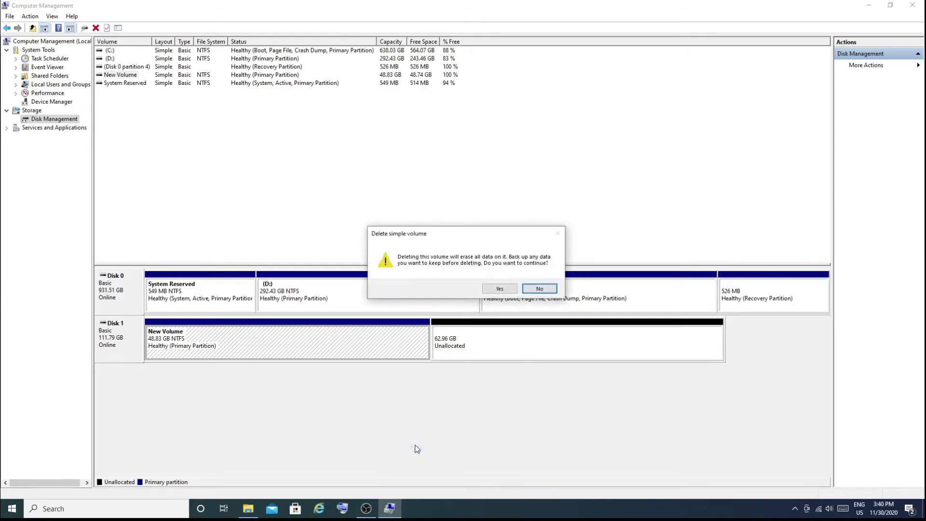
left_click(495, 288)
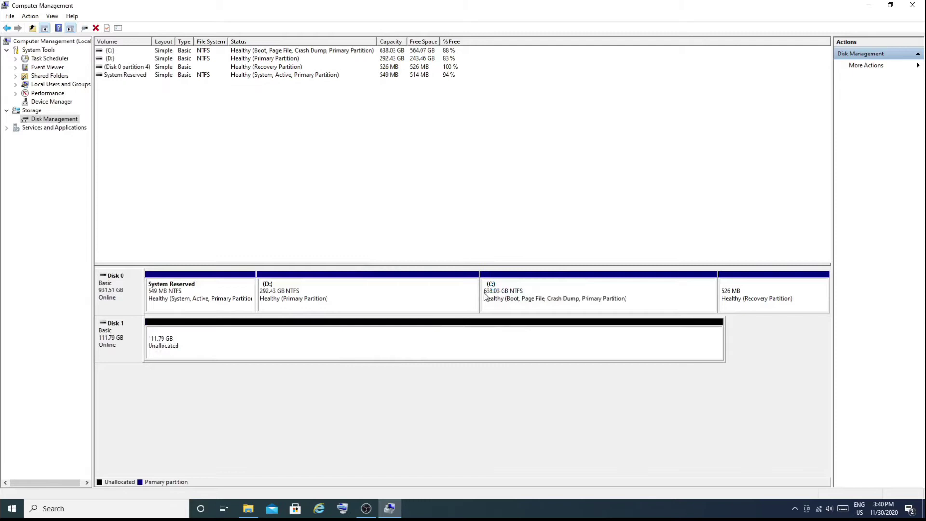
right_click(341, 355)
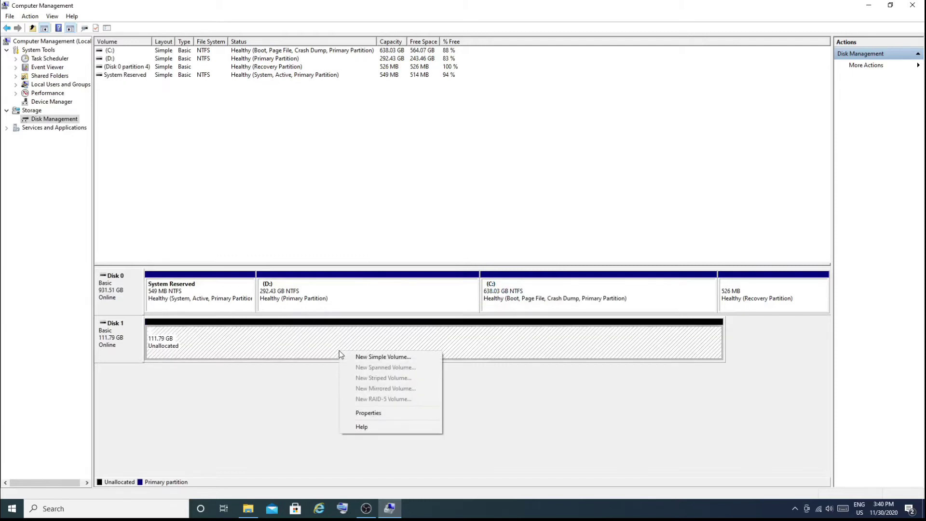
left_click(385, 357)
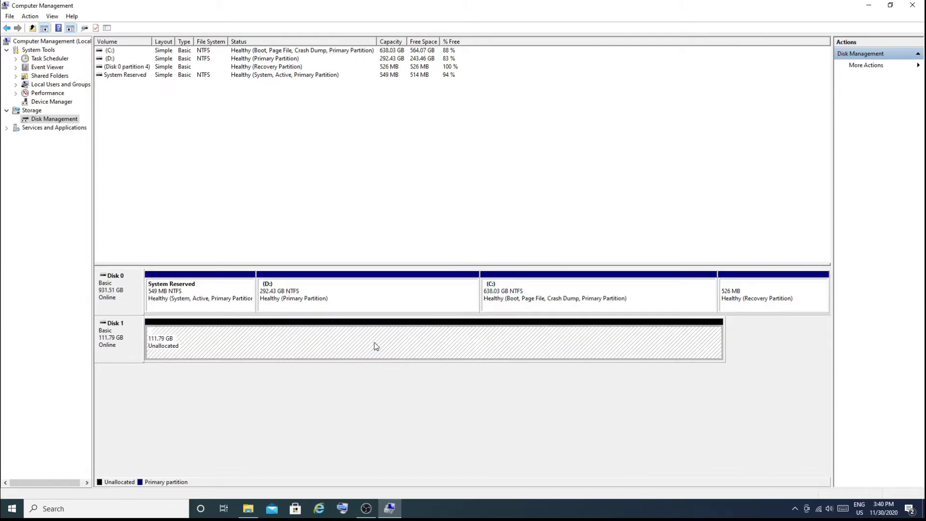
right_click(296, 345)
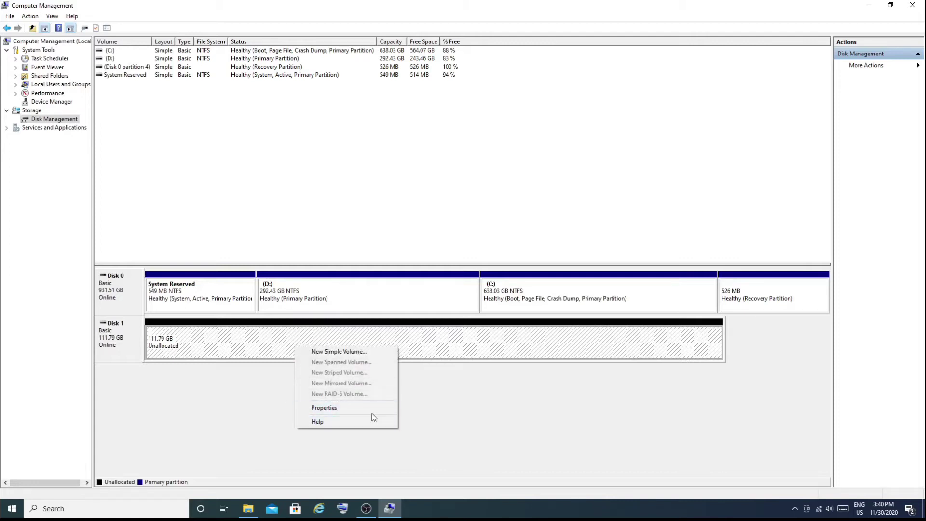
left_click(505, 400)
left_click(419, 336)
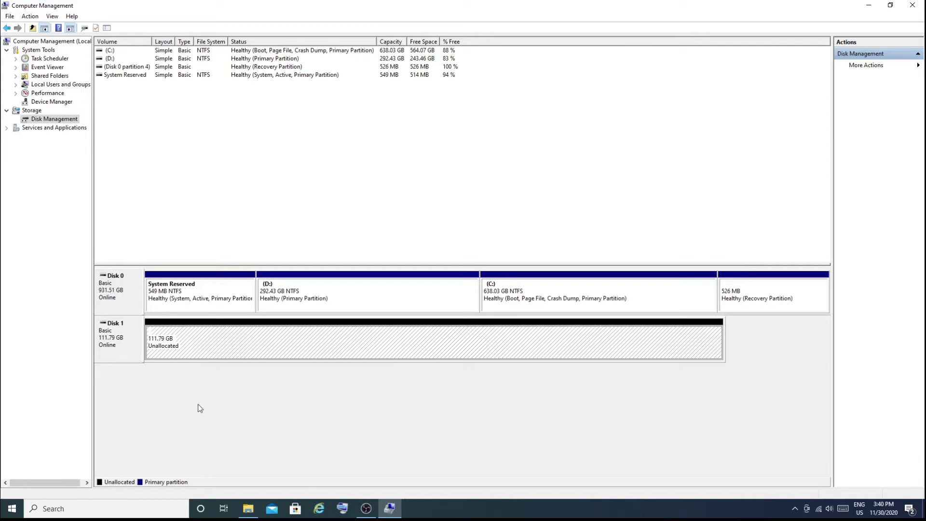
- Create a 50000 MB simple volume in Disk 1's unallocated space, with drive letter E, NTFS, quick format and the label New Volume
right_click(241, 347)
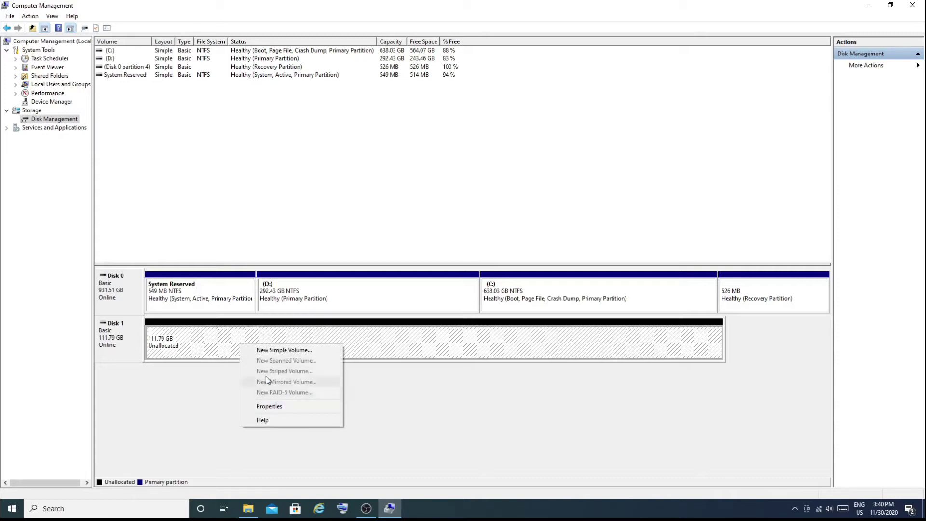
left_click(281, 354)
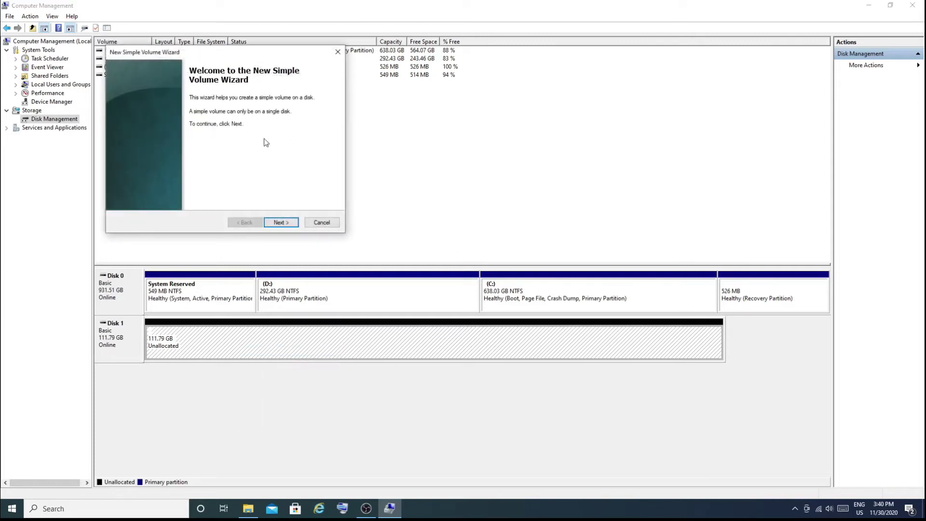
left_click(286, 223)
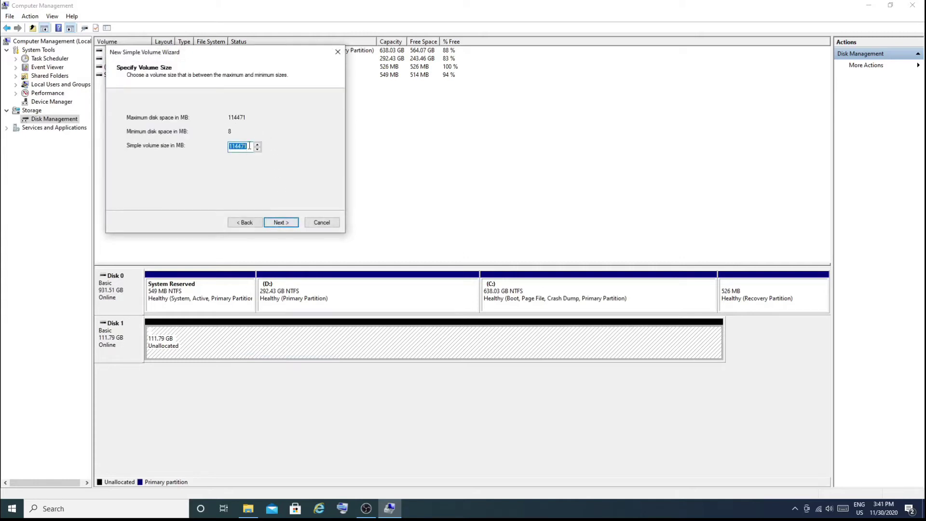
type("50000")
left_click(282, 226)
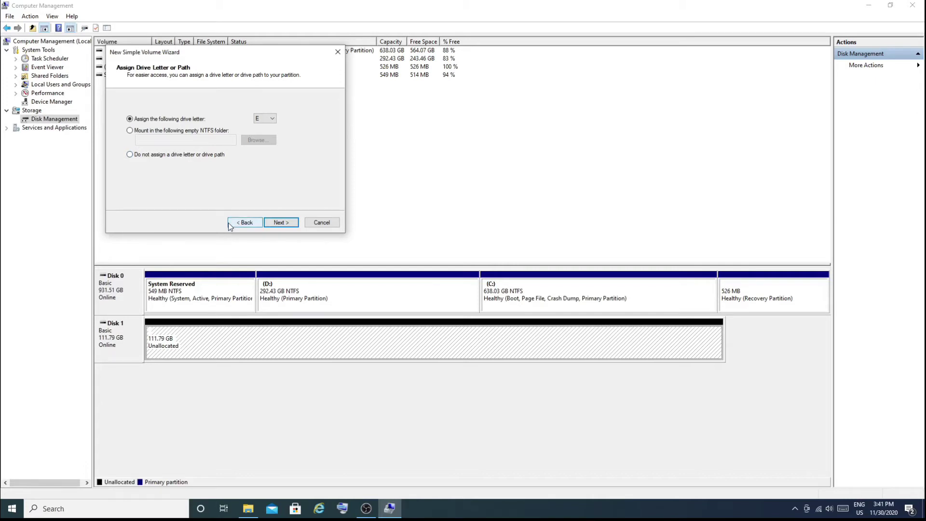
left_click(279, 223)
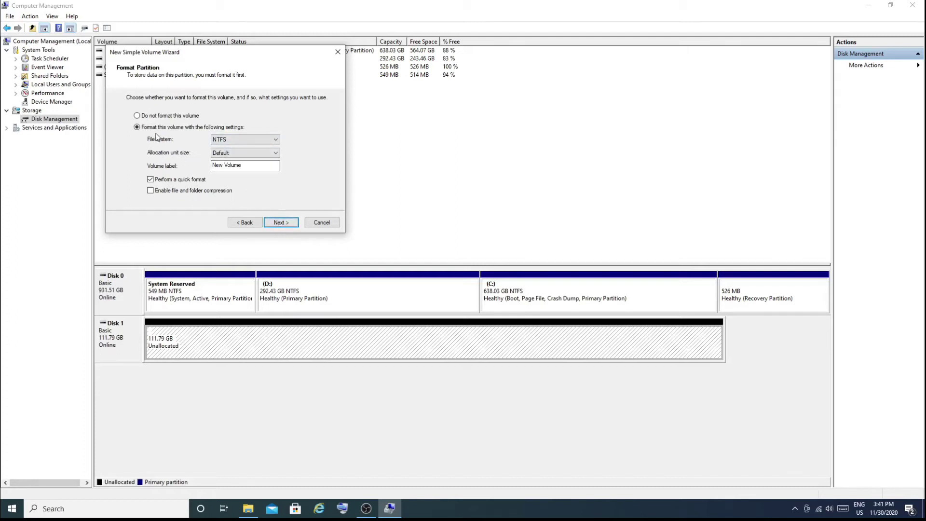
left_click(283, 222)
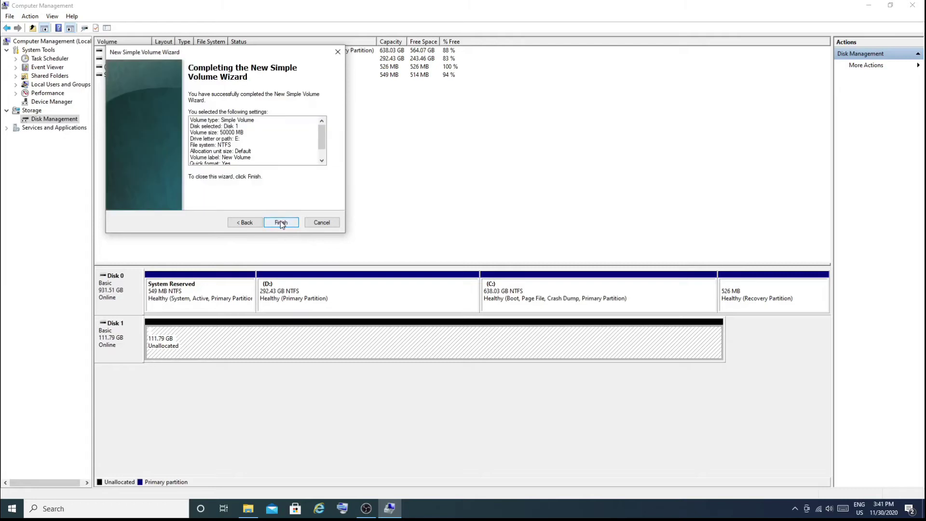
left_click(282, 223)
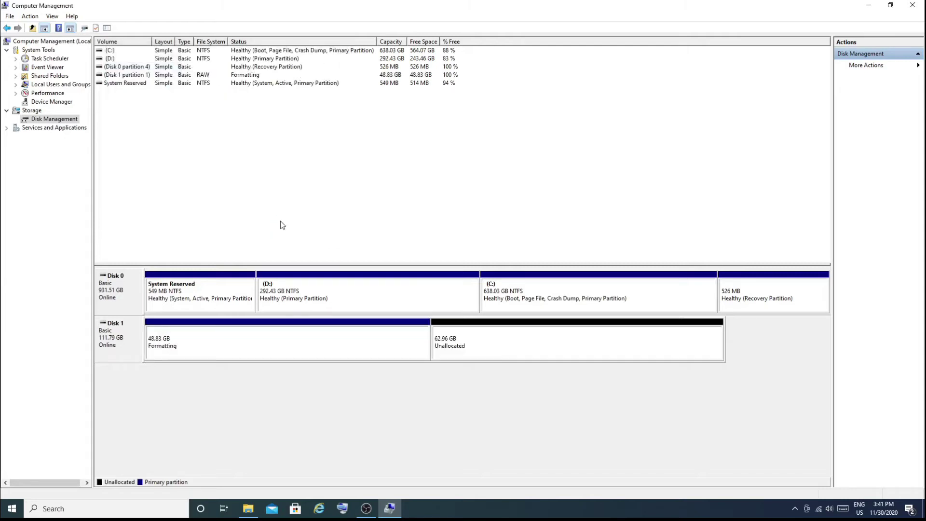
- Create a 64470 MB simple volume in Disk 1's remaining unallocated space, with drive letter F, NTFS, quick format and the label New Volume
left_click(491, 340)
right_click(490, 343)
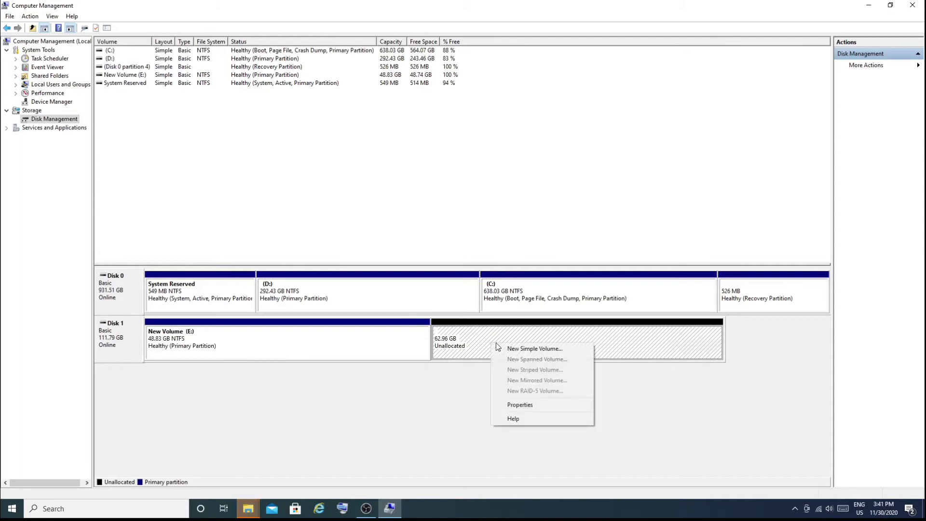
left_click(521, 347)
left_click(281, 222)
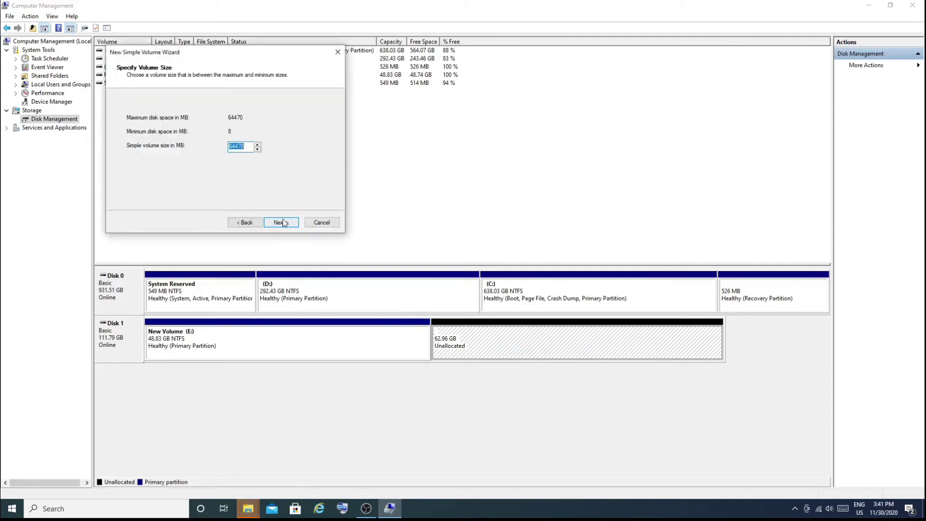
left_click(284, 223)
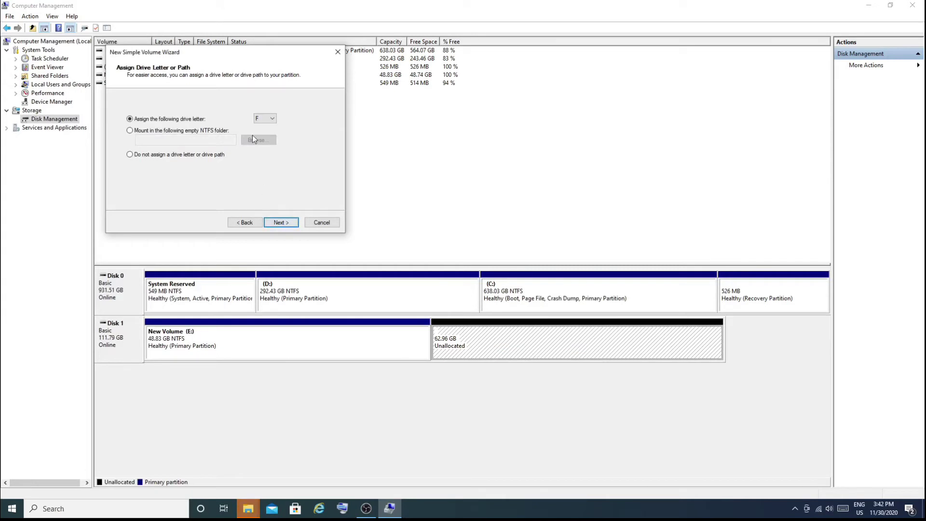
left_click(282, 222)
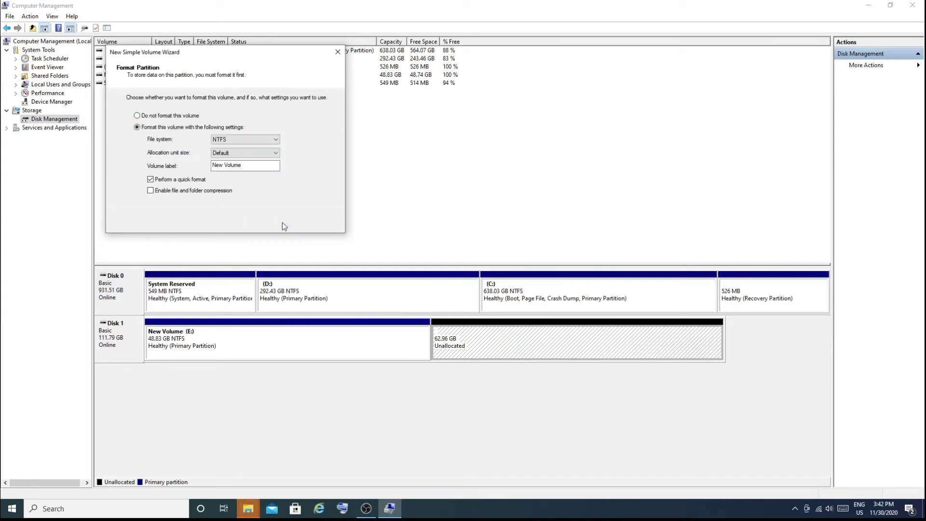
left_click(282, 222)
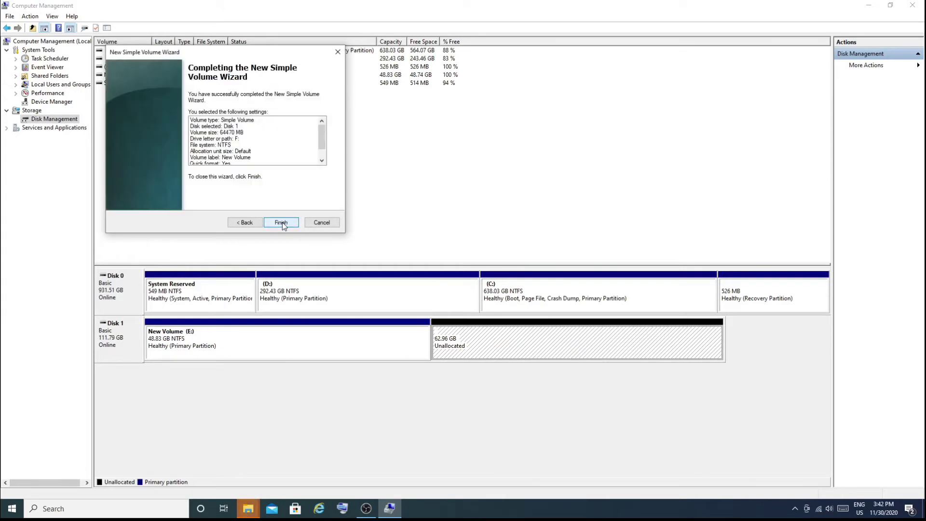
left_click(282, 222)
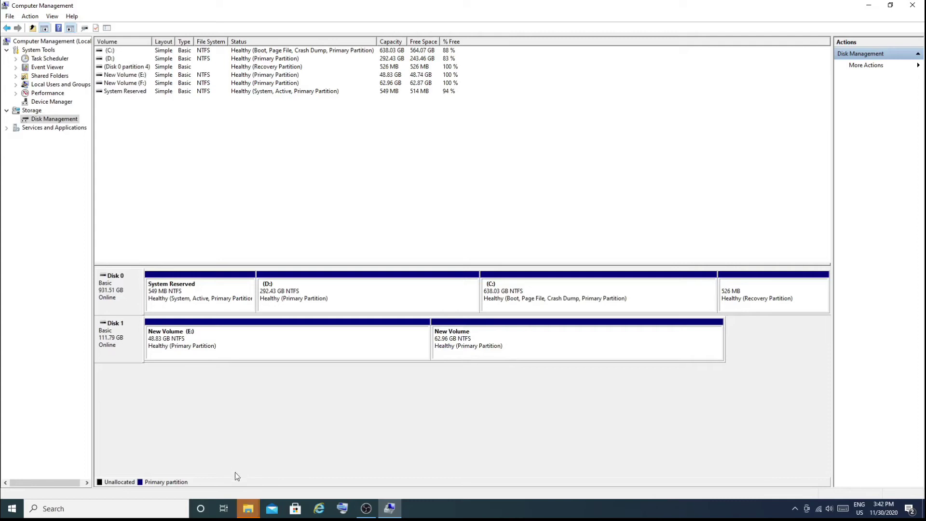
- Close the New Volume (E:) window and switch to the This PC window in File Explorer to view the drives
mouse_move(246, 506)
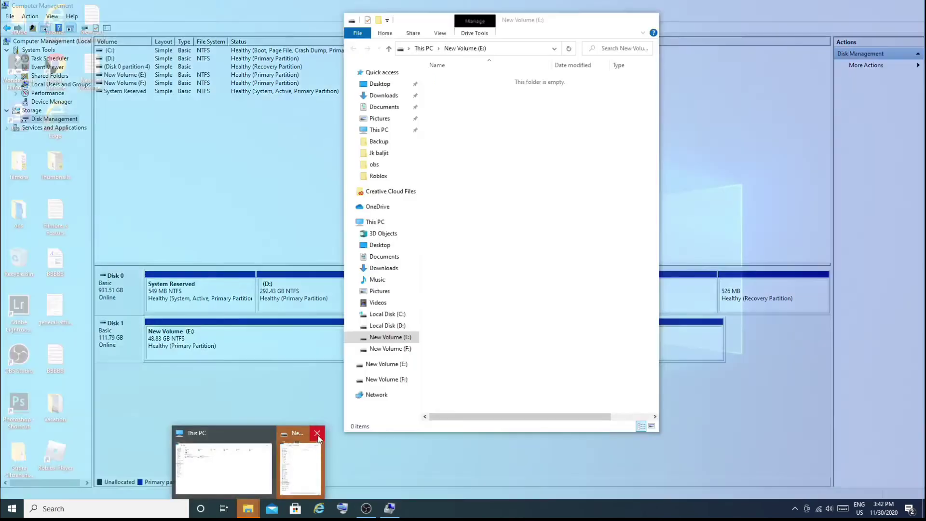
left_click(317, 430)
left_click(284, 474)
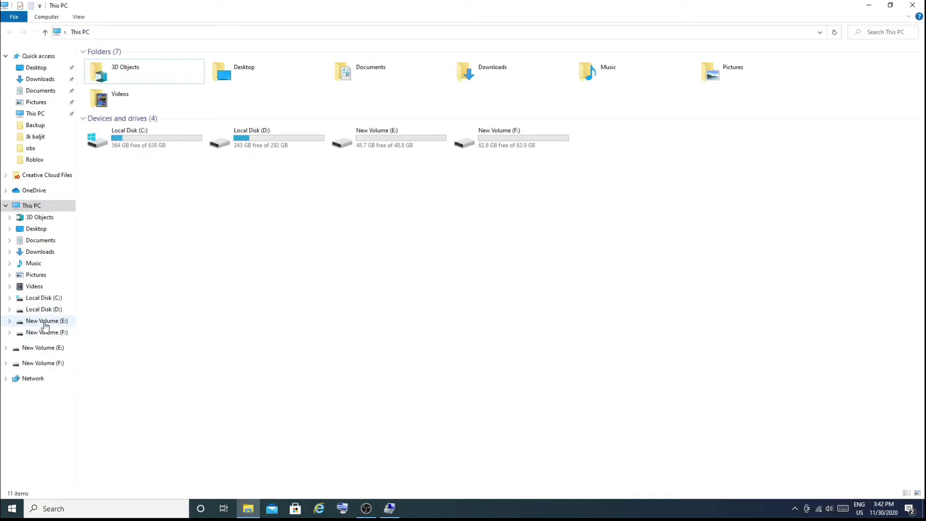
- Return to Disk Management and delete the New Volume (F:) and New Volume (E:) partitions on Disk 1, accepting the data loss
left_click_drag(376, 160, 519, 135)
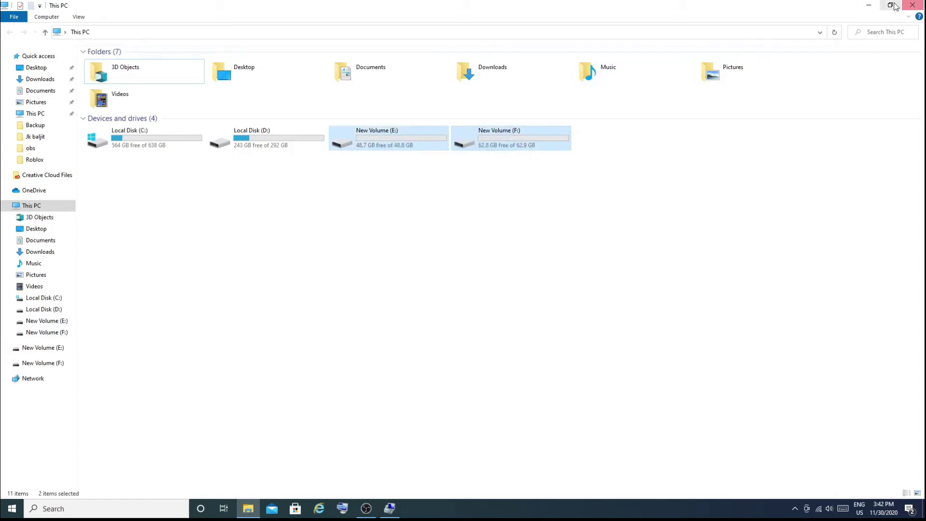
left_click(868, 6)
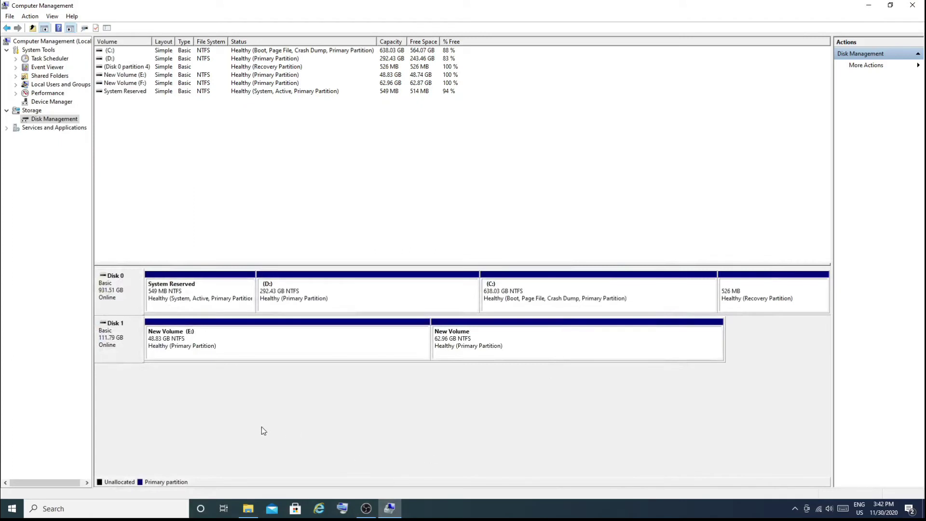
right_click(525, 343)
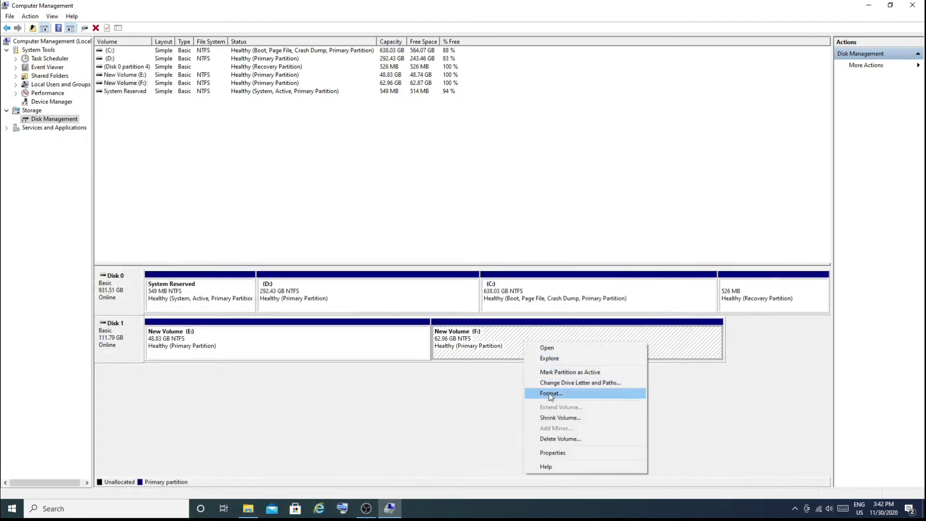
left_click(557, 439)
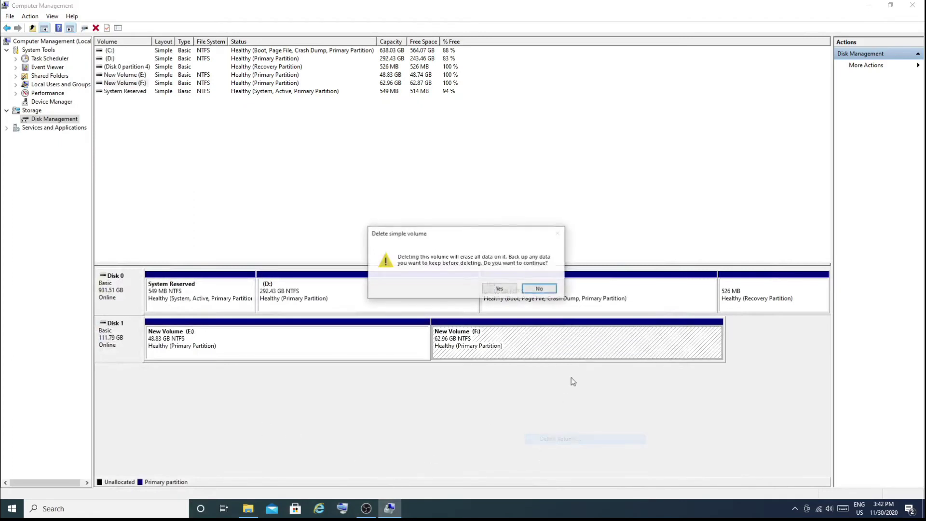
left_click(506, 289)
right_click(395, 339)
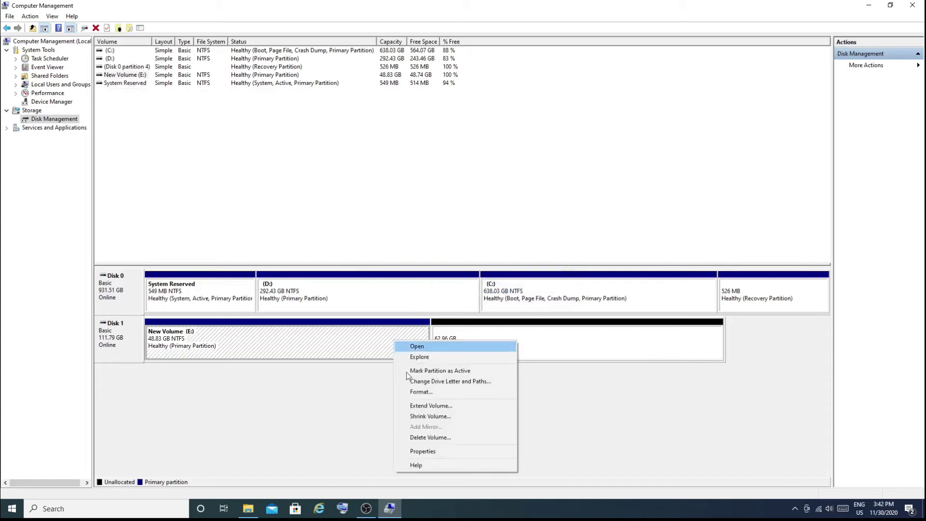
left_click(427, 438)
left_click(506, 290)
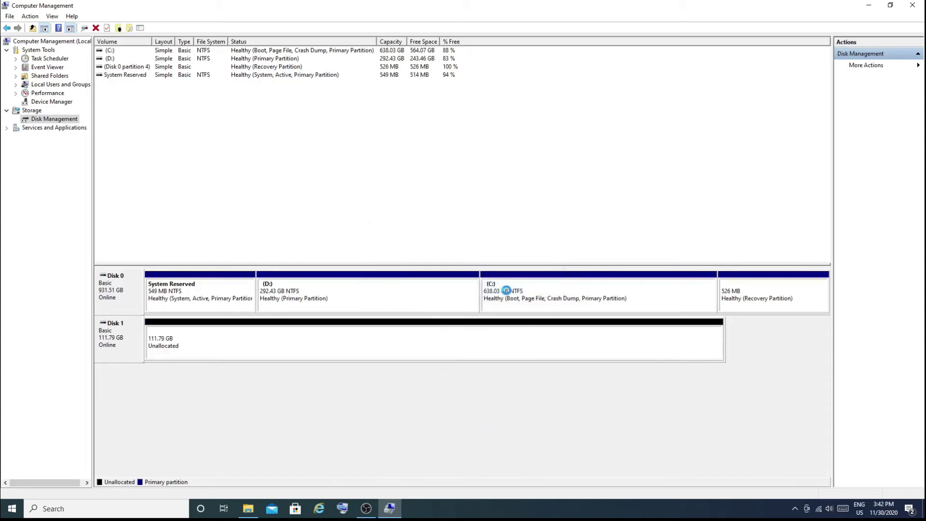
- Create a 50000 MB simple volume in Disk 1's unallocated space, with no drive letter or path, NTFS, quick format and the label New Volume
right_click(206, 355)
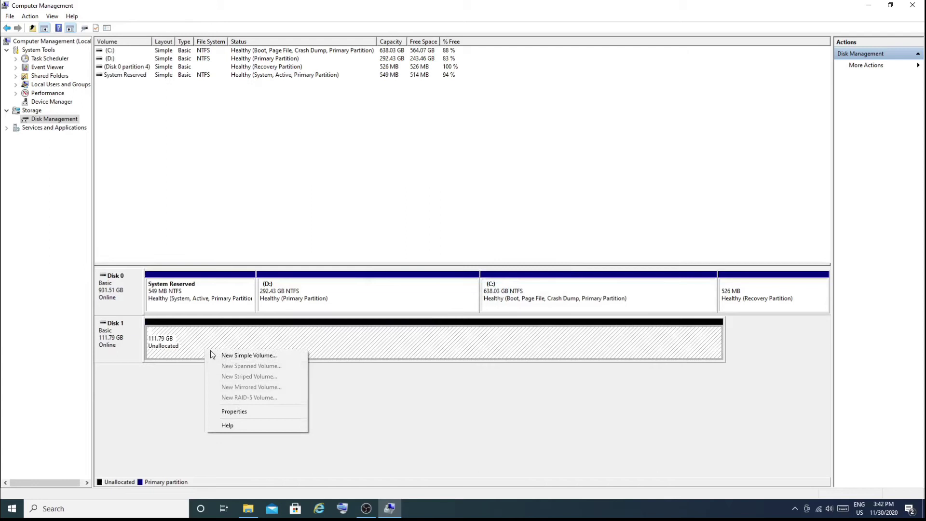
left_click(242, 356)
left_click(277, 223)
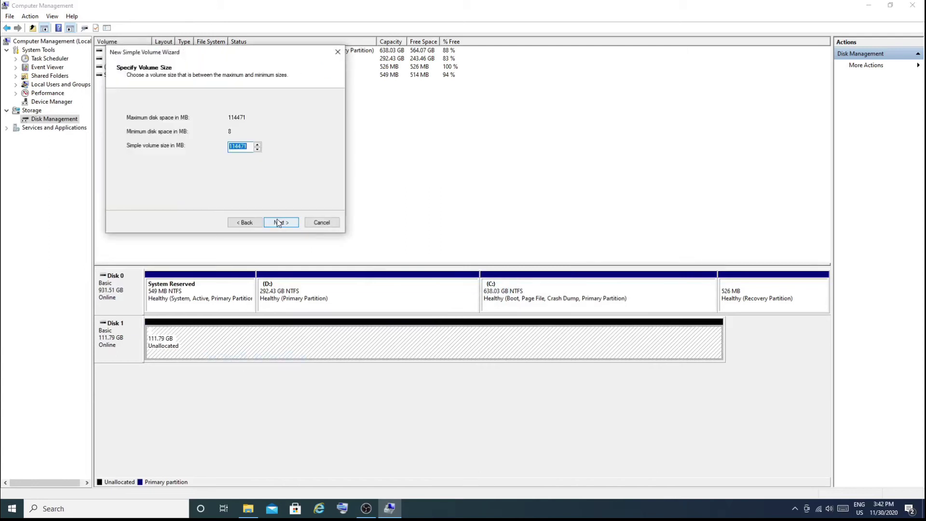
type("50000")
left_click(282, 225)
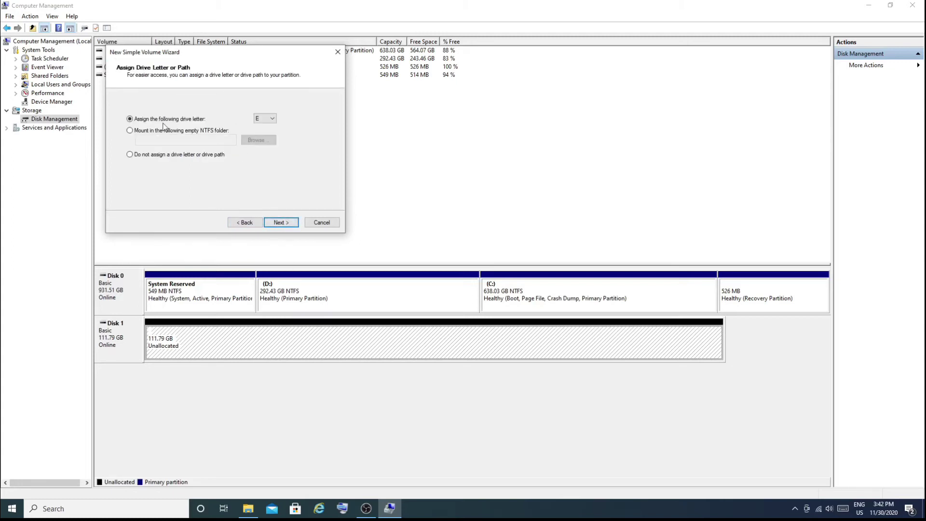
left_click(129, 155)
left_click(288, 224)
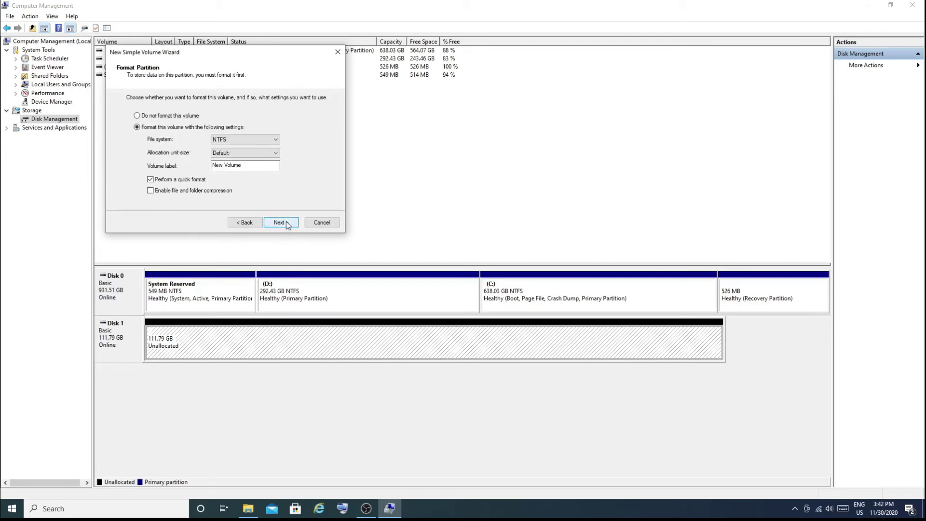
left_click(278, 223)
left_click(269, 223)
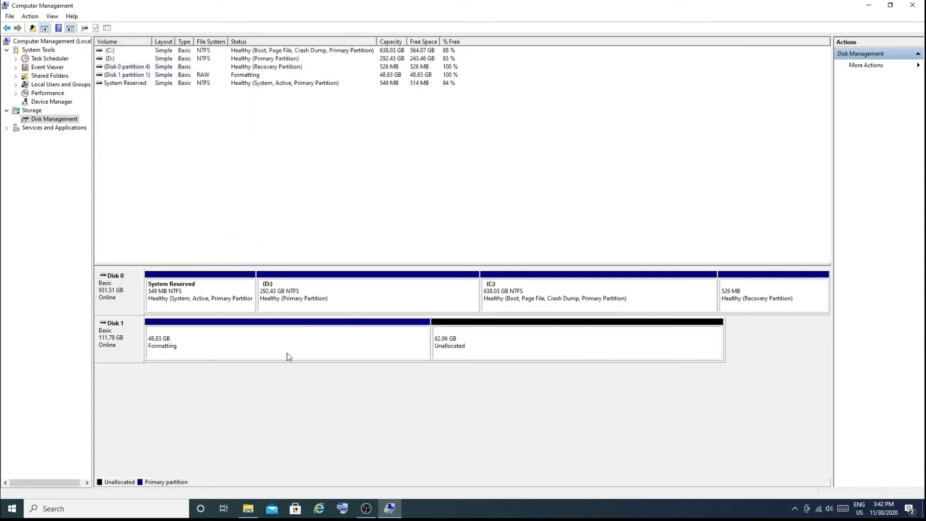
- Create a 64470 MB simple volume in Disk 1's remaining unallocated space, with no drive letter, NTFS, quick format and the label New Volume
left_click(524, 329)
right_click(486, 355)
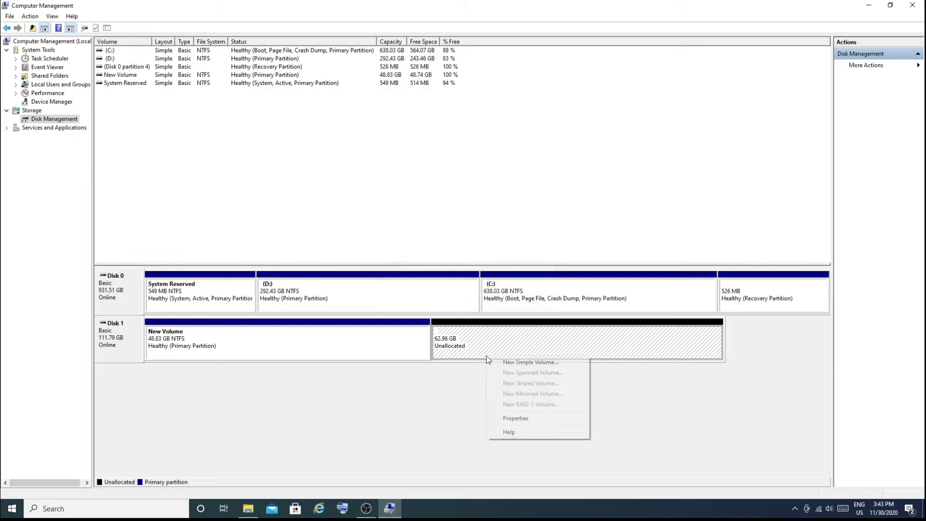
left_click(519, 360)
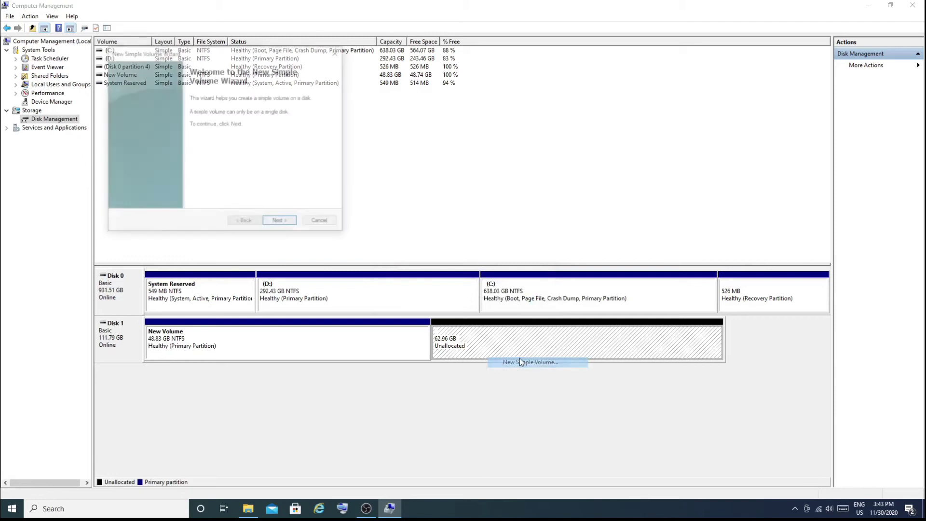
left_click(280, 223)
left_click(279, 223)
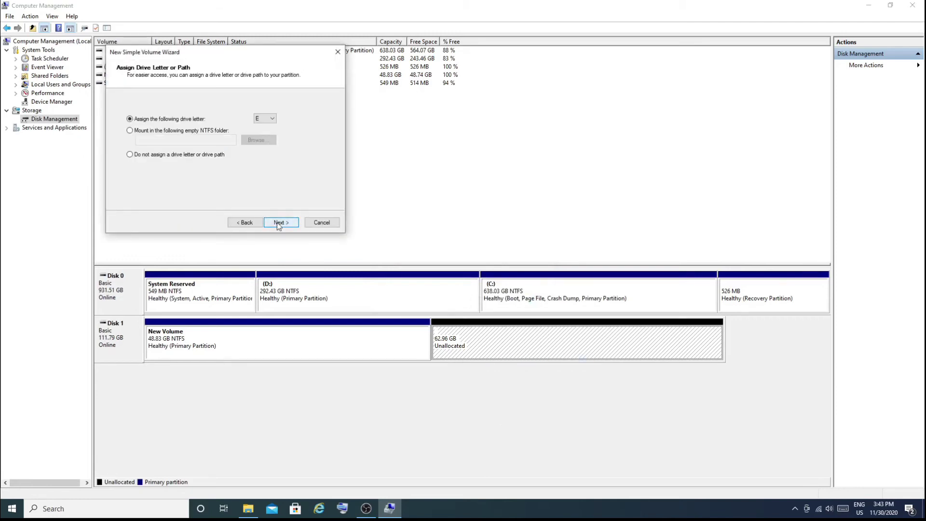
left_click(130, 155)
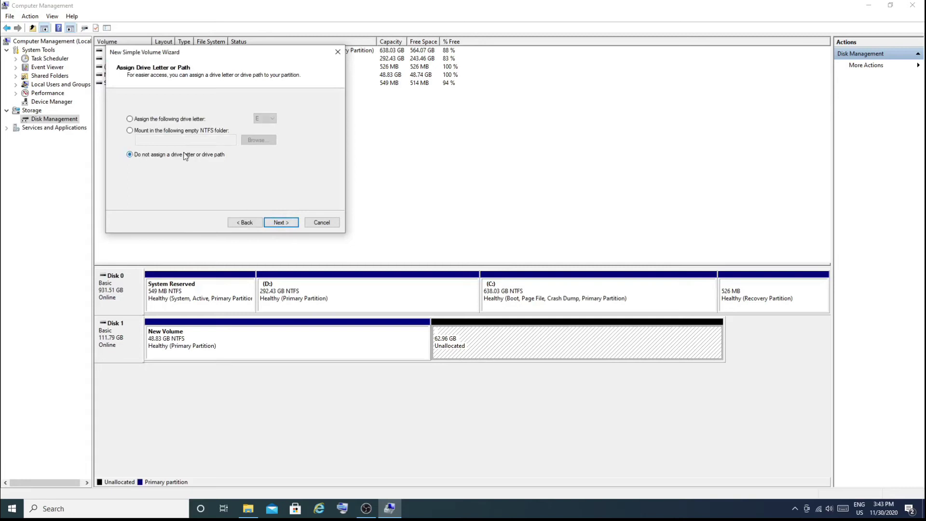
left_click(281, 224)
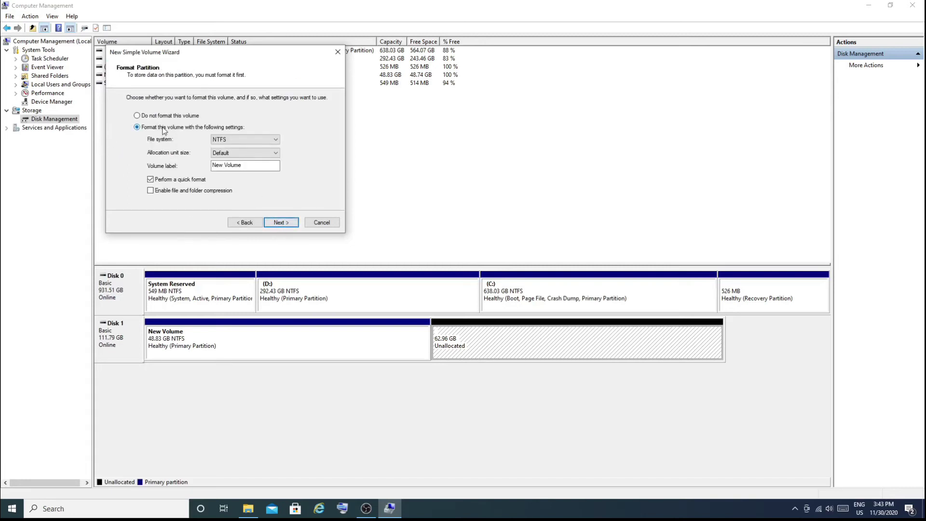
left_click(282, 223)
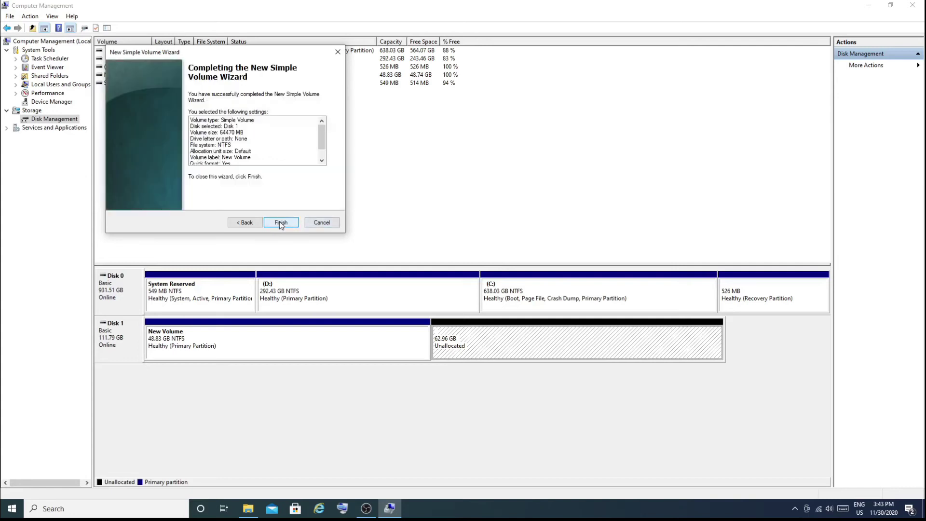
left_click(281, 223)
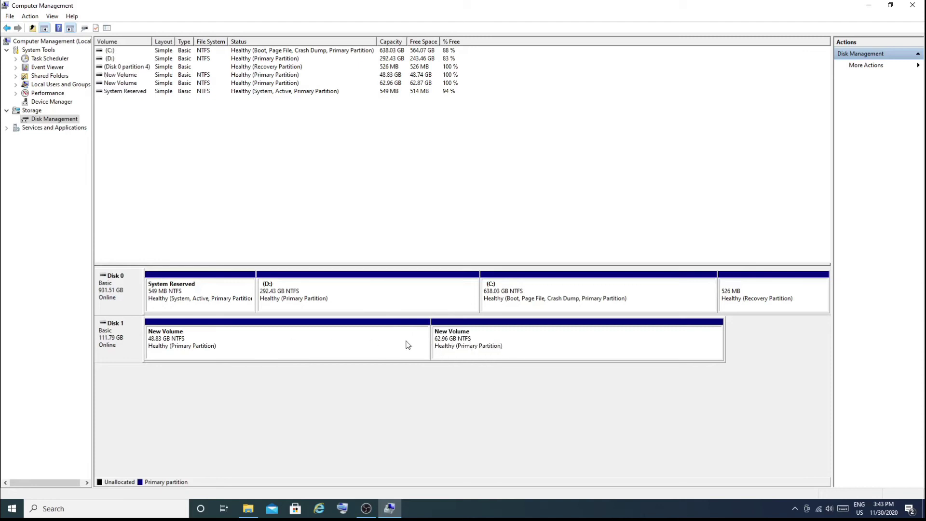
- Check the drives listed in This PC, and assign drive letter E to the 48.83 GB volume on Disk 1 in Disk Management
left_click(248, 509)
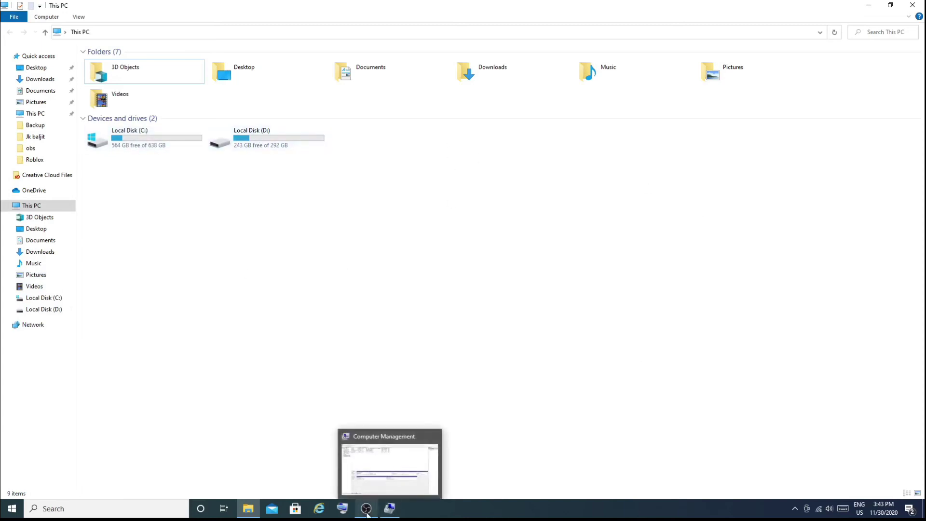
left_click(389, 508)
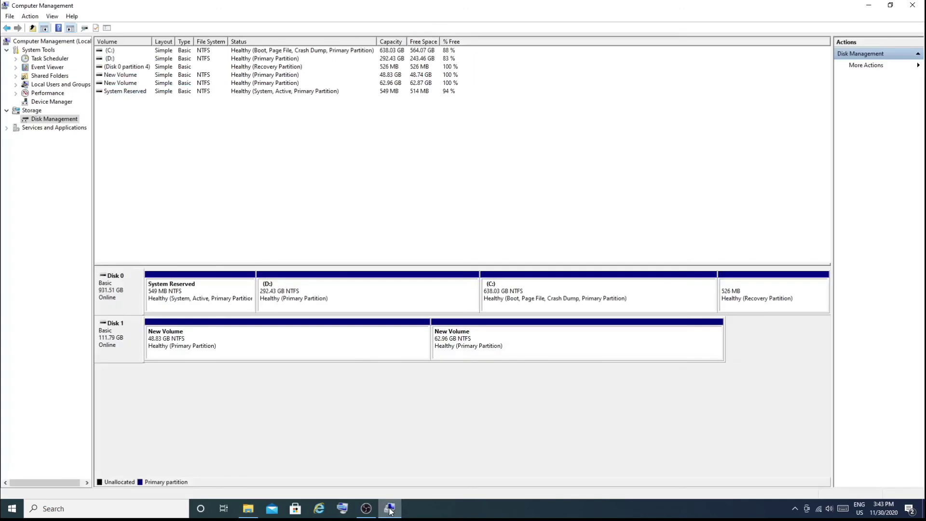
right_click(261, 343)
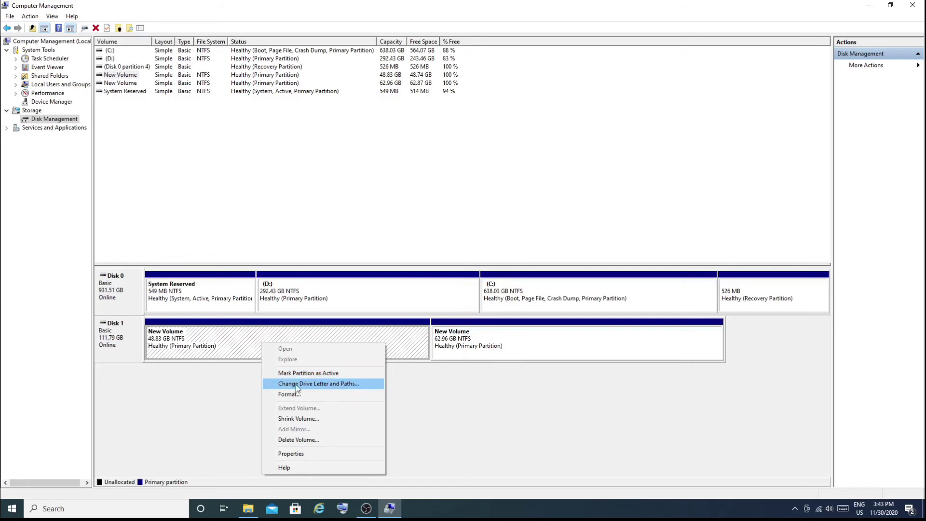
left_click(331, 383)
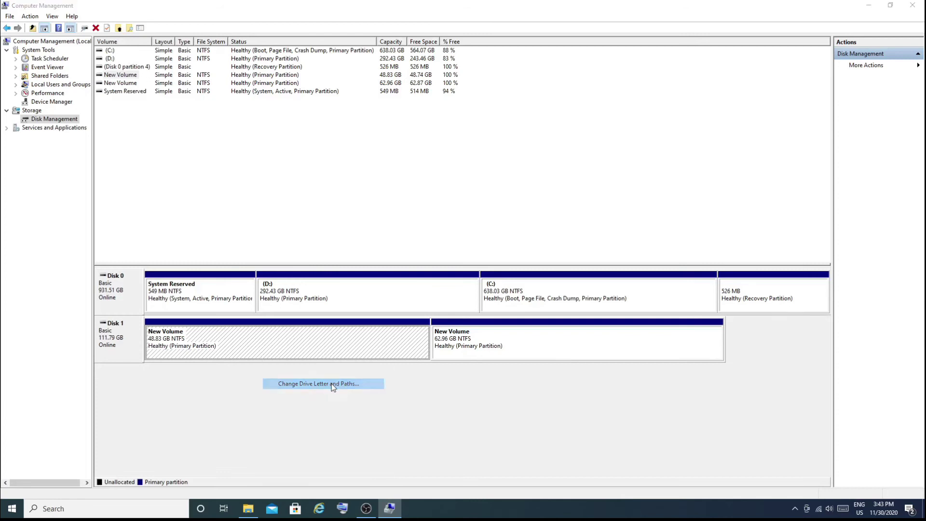
left_click(396, 282)
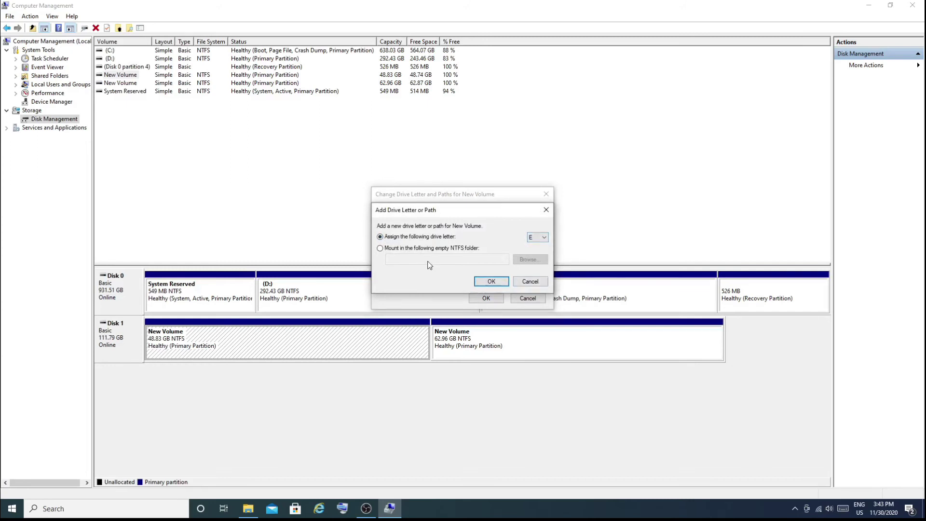
left_click(488, 281)
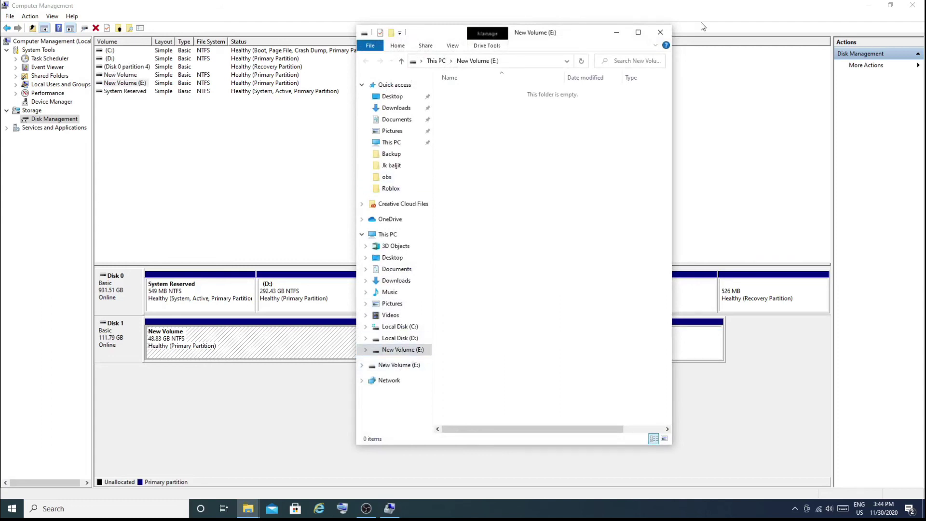
- Maximize the New Volume (E:) window, view the drives in This PC and switch back to Disk Management
left_click(638, 32)
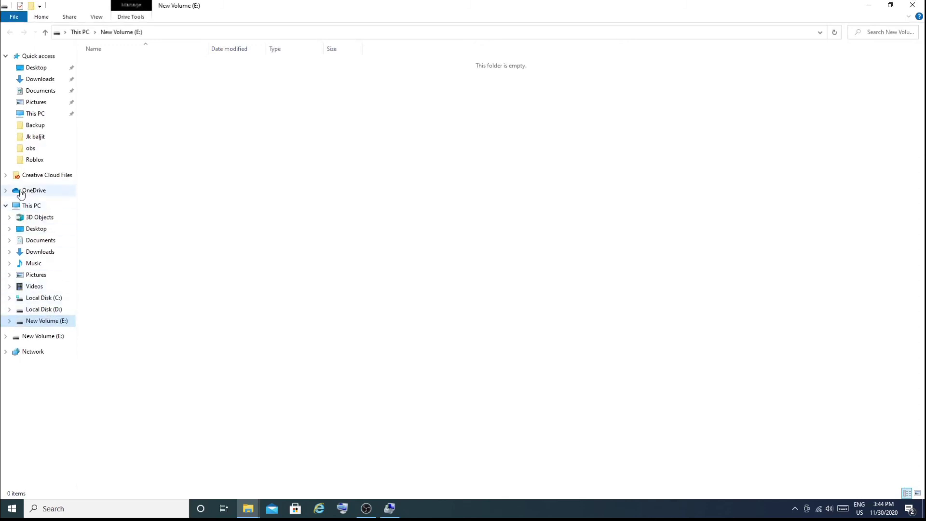
left_click(32, 206)
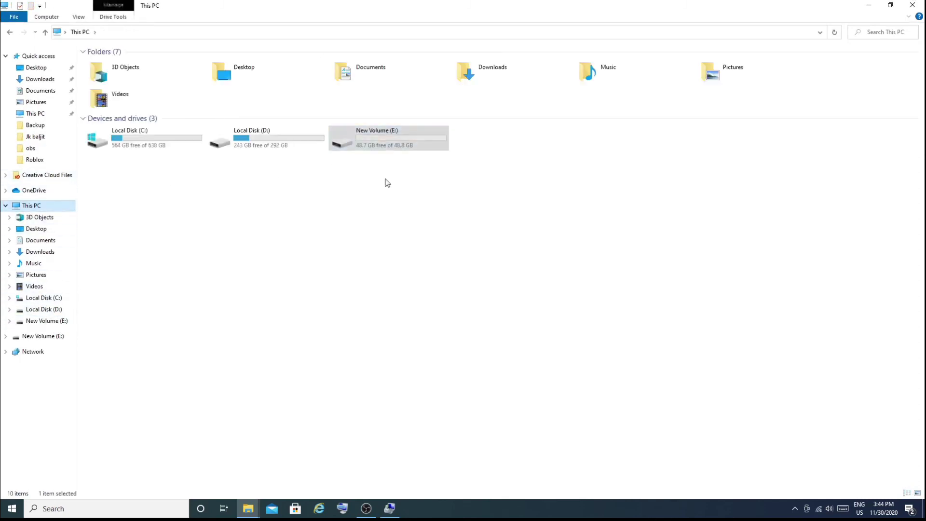
left_click(398, 507)
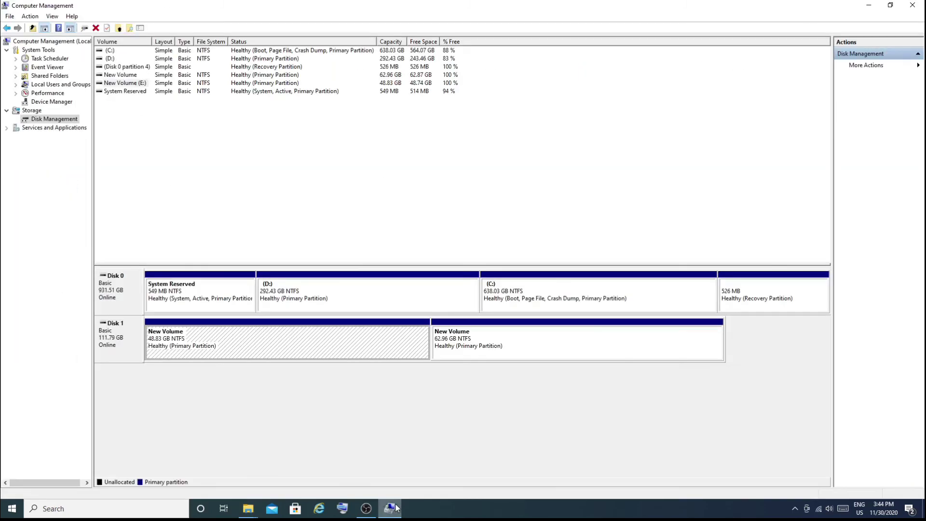
- Assign drive letter F to the 62.96 GB volume on Disk 1 and close its File Explorer window
right_click(505, 348)
left_click(539, 391)
left_click(404, 281)
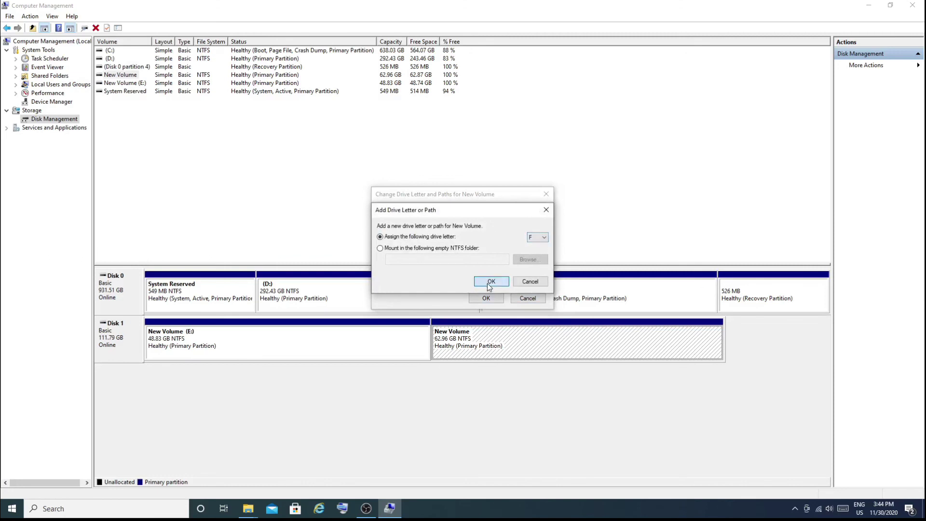
left_click(489, 282)
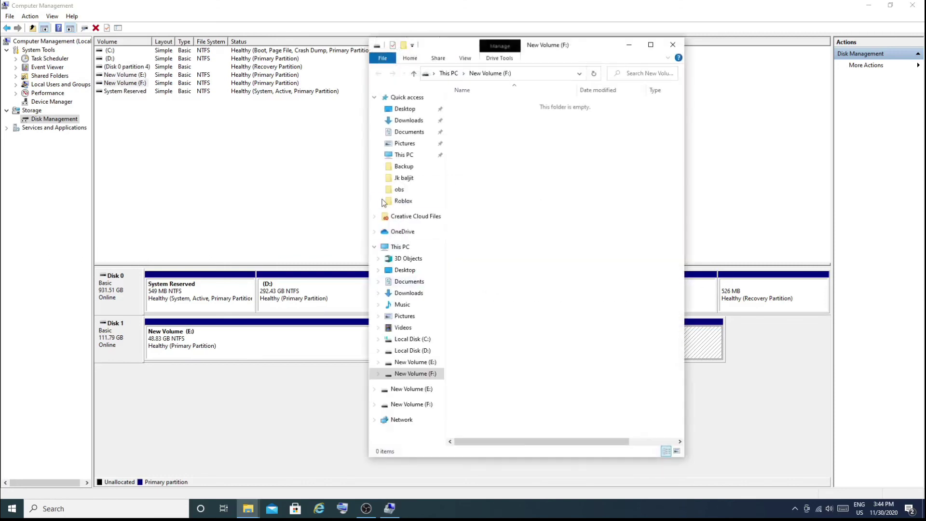
left_click(673, 45)
- Switch to the This PC window in File Explorer and examine the New Volume (E:) and New Volume (F:) drives
left_click(248, 508)
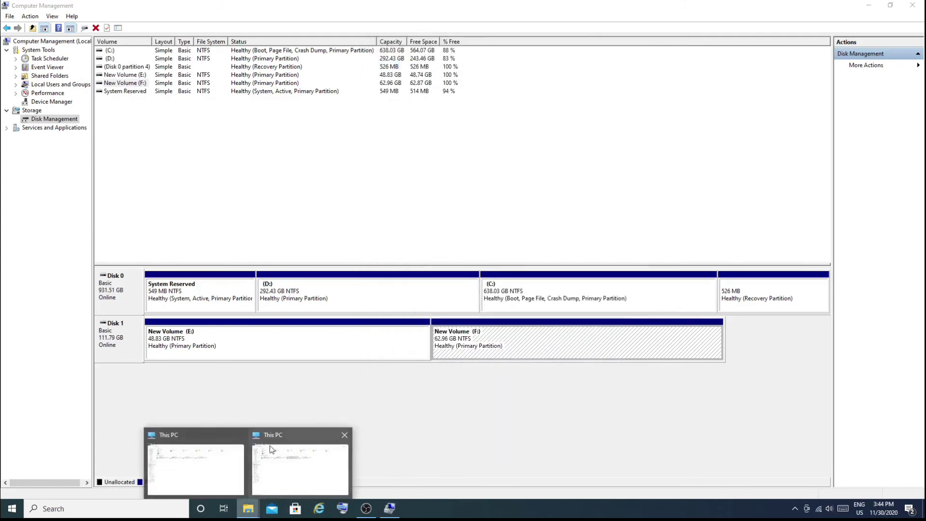
left_click(278, 464)
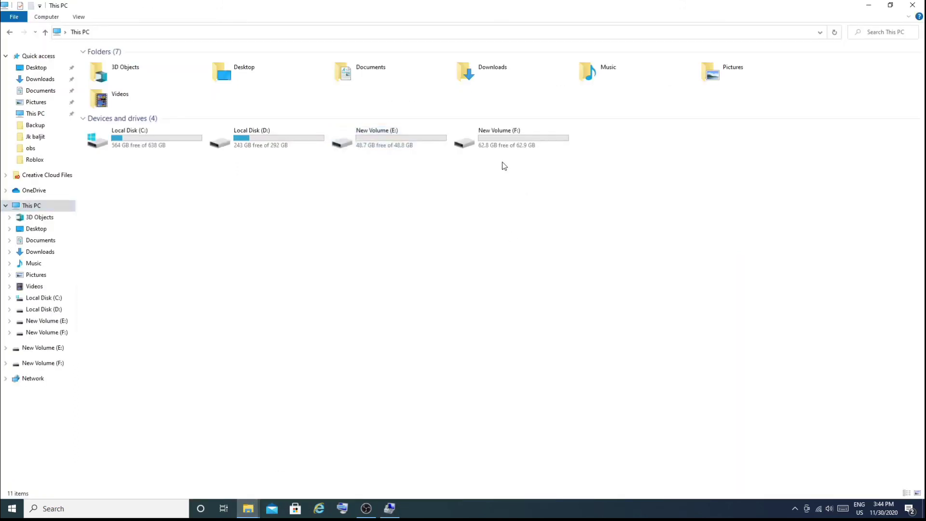
left_click_drag(375, 165, 504, 126)
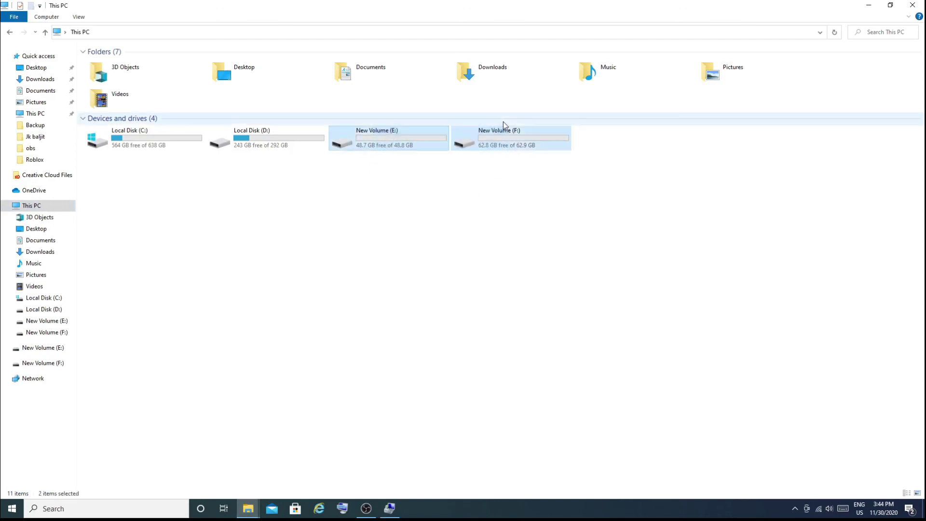
left_click(506, 200)
- Switch back to Computer Management to view the Disk 1 partitions and close the window
left_click(390, 509)
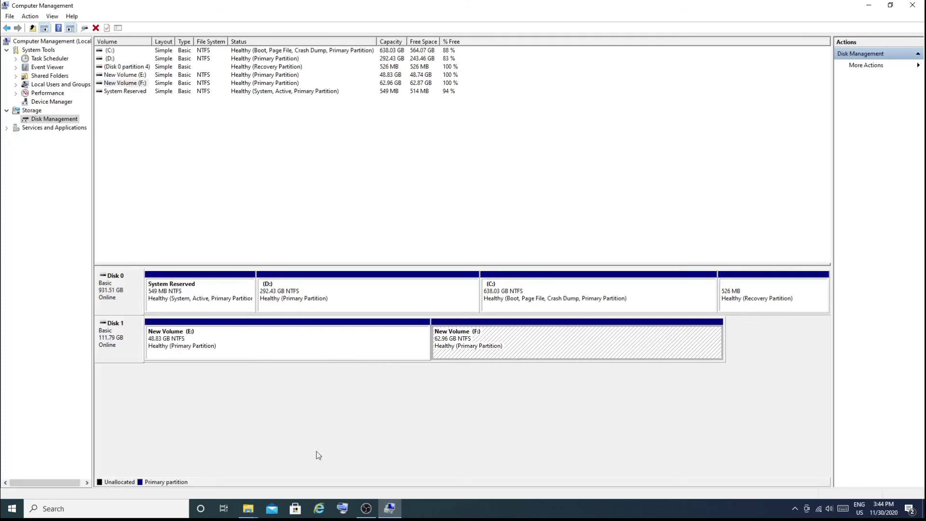
left_click(506, 392)
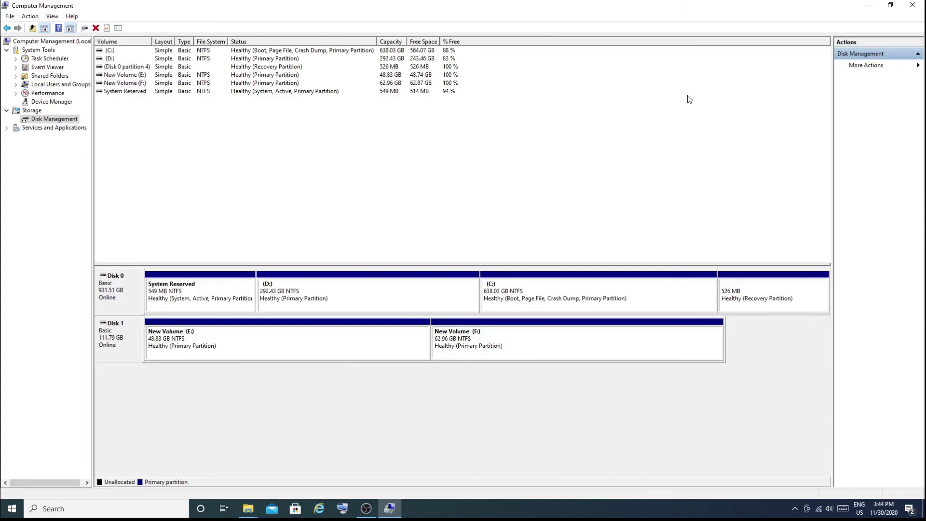
left_click(917, 6)
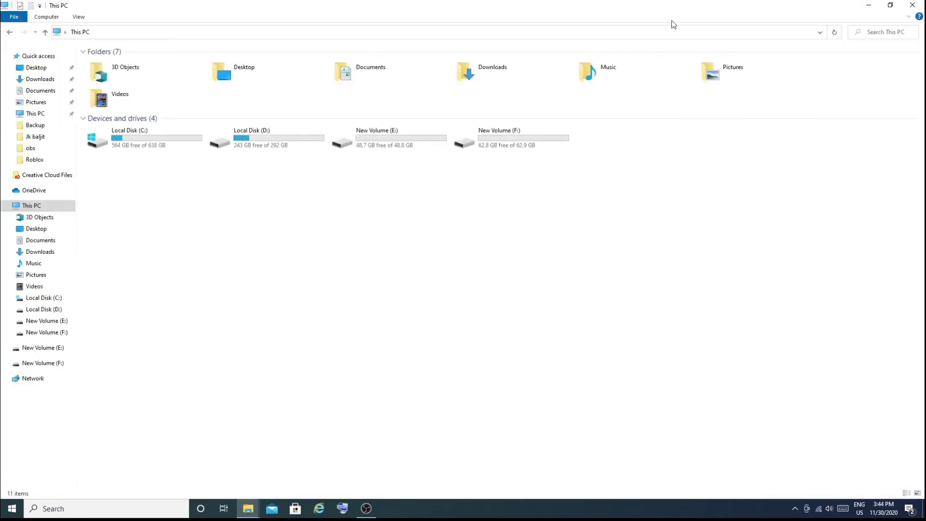